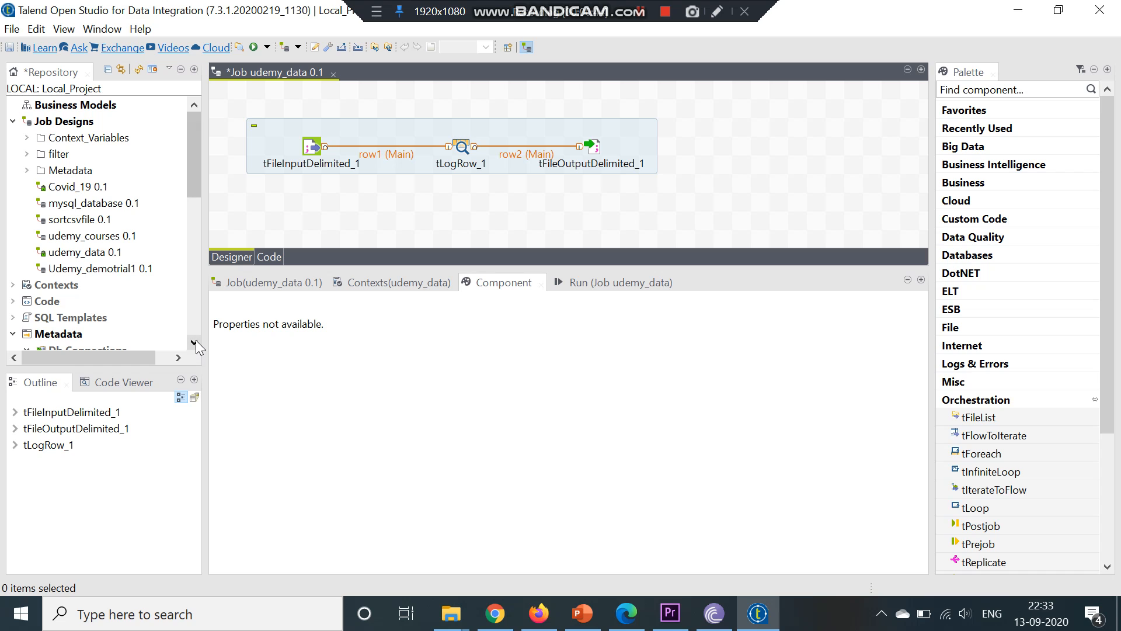
Browse the repository's Metadata node and its Db Connections entries
scroll(196, 345, down, 6)
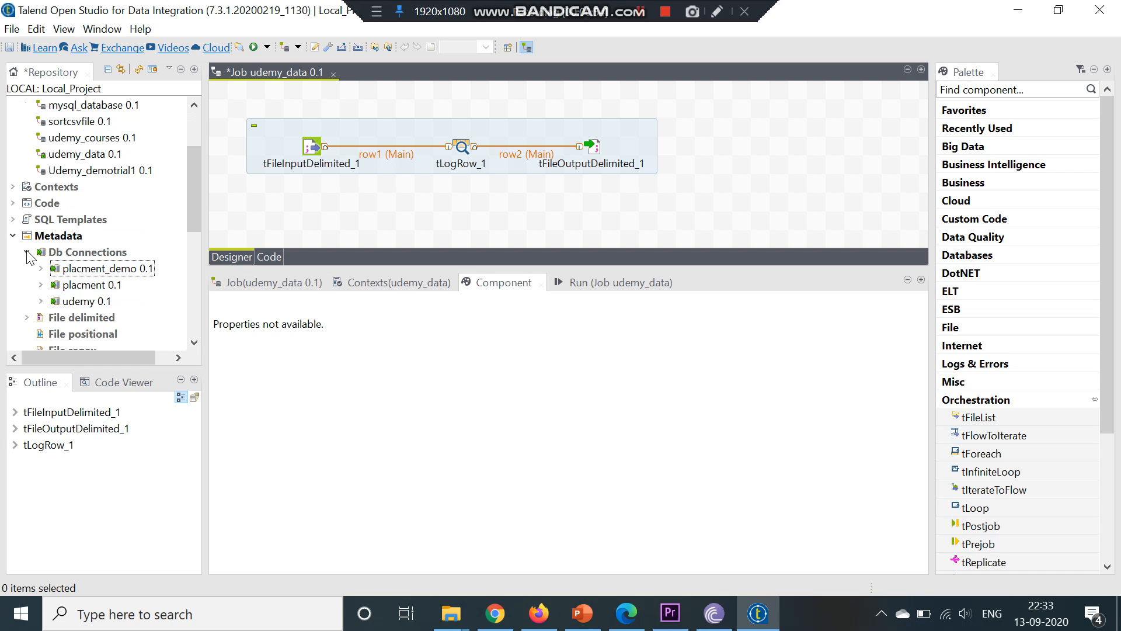
click(12, 235)
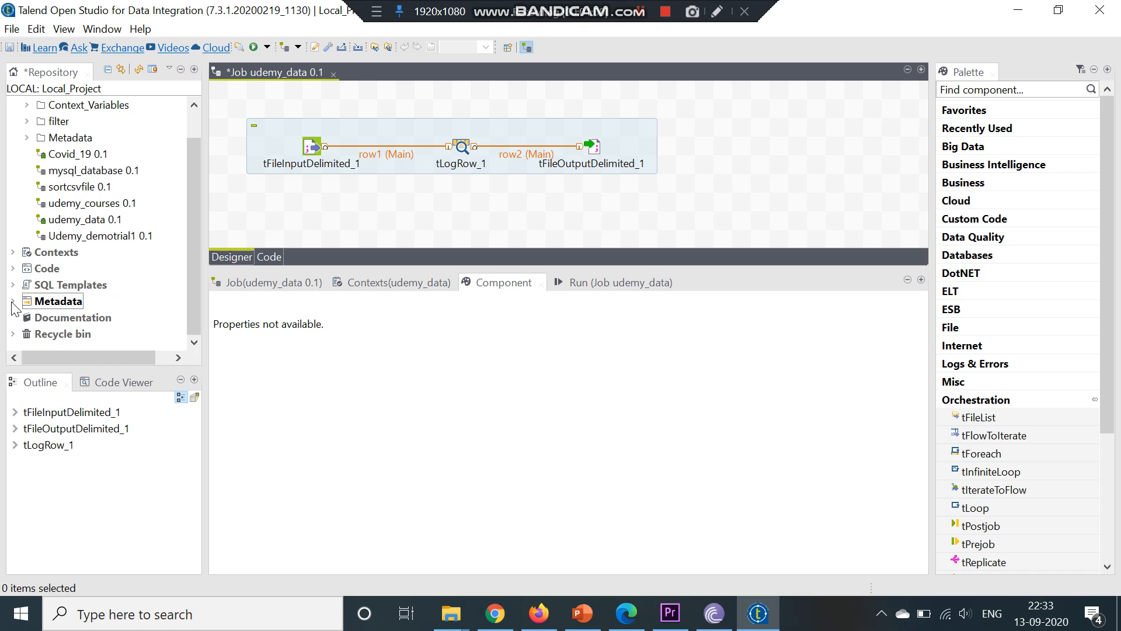
click(34, 308)
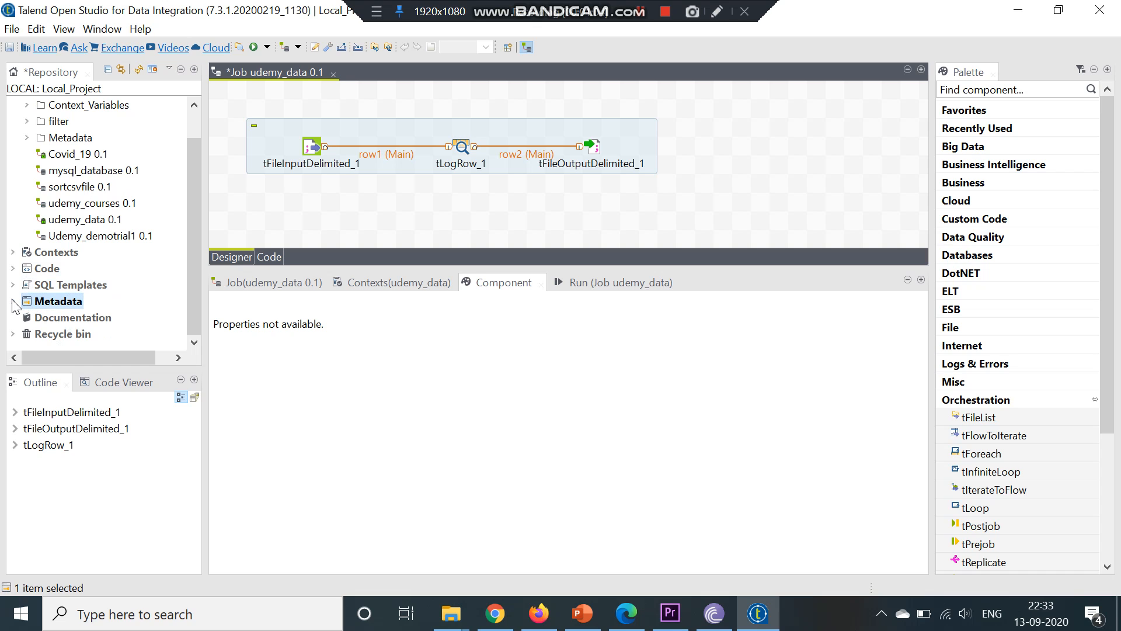
click(13, 302)
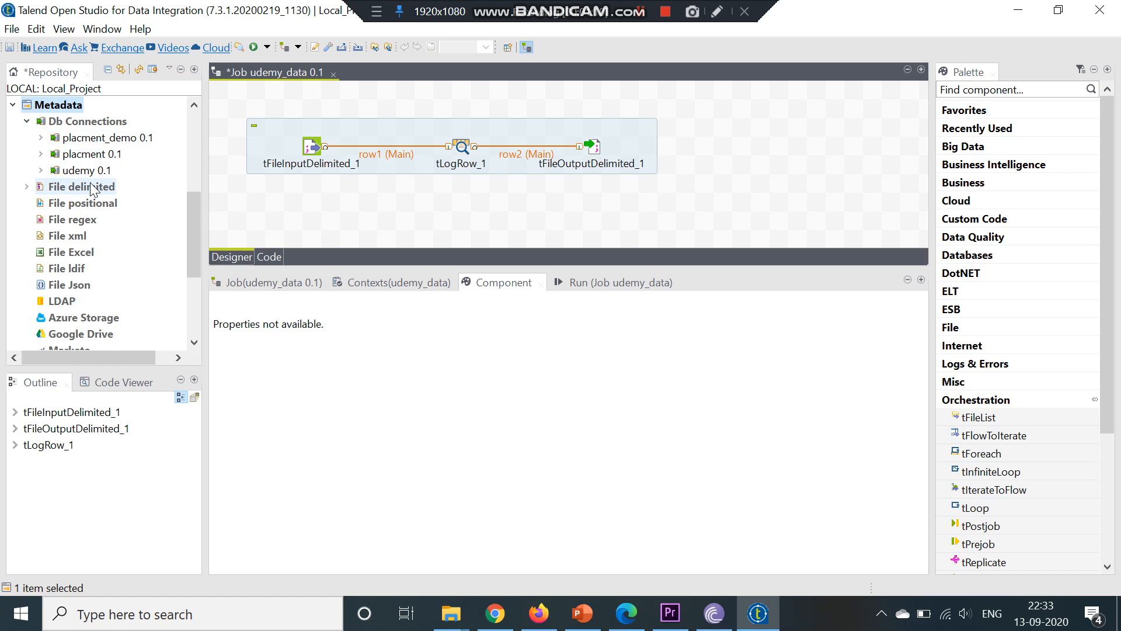
click(27, 122)
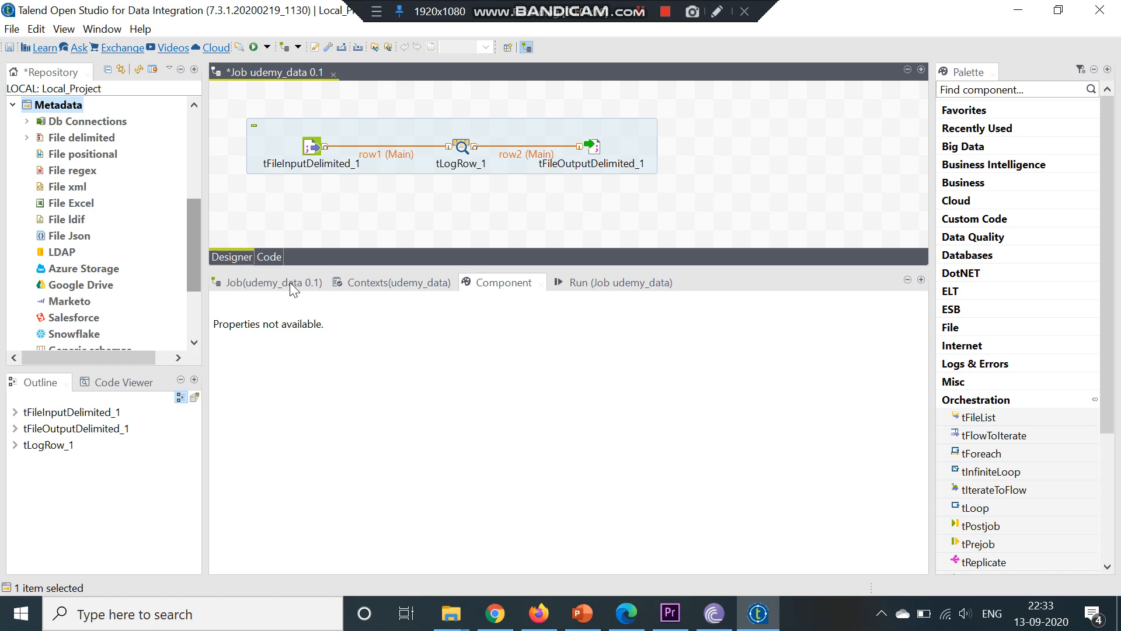
click(196, 107)
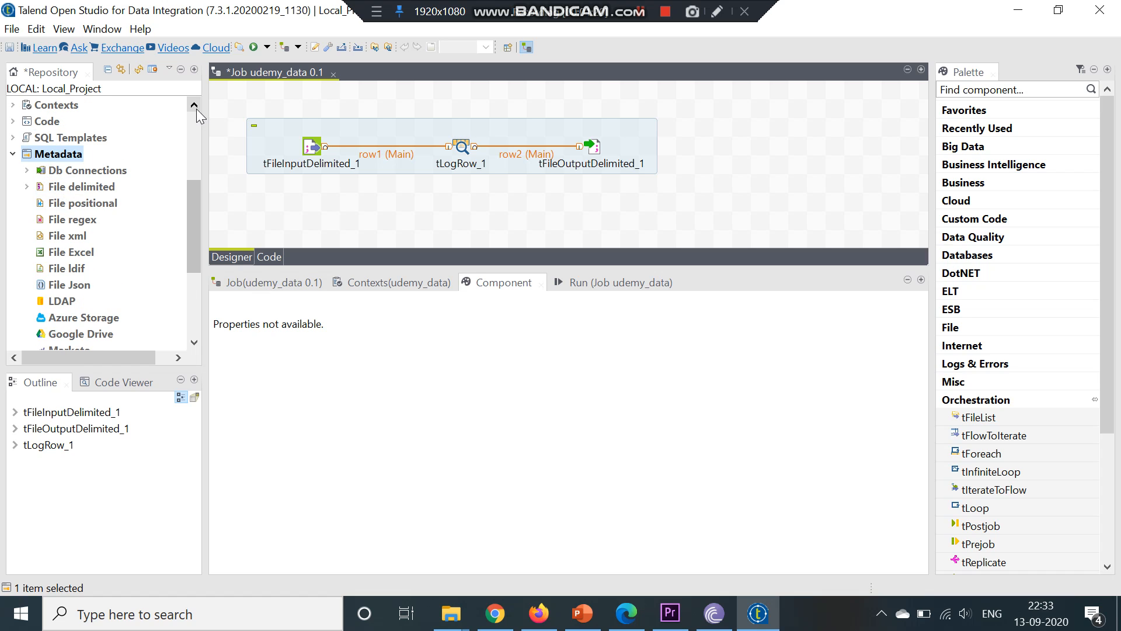
click(196, 108)
click(196, 109)
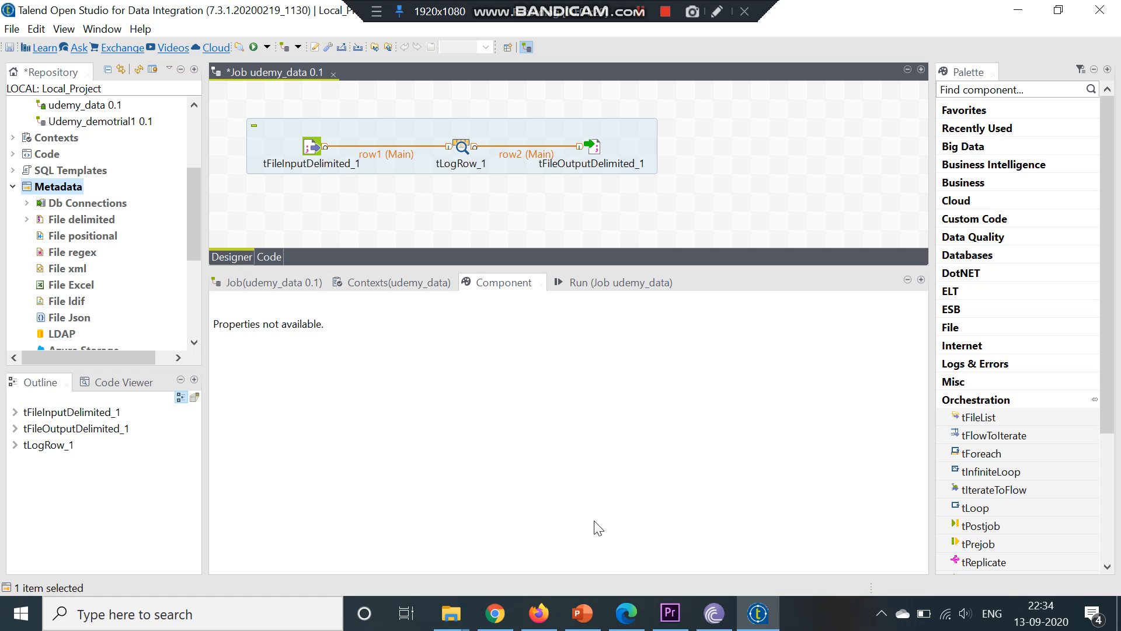
Switch to Chrome and search Google for mysql shell download
click(483, 628)
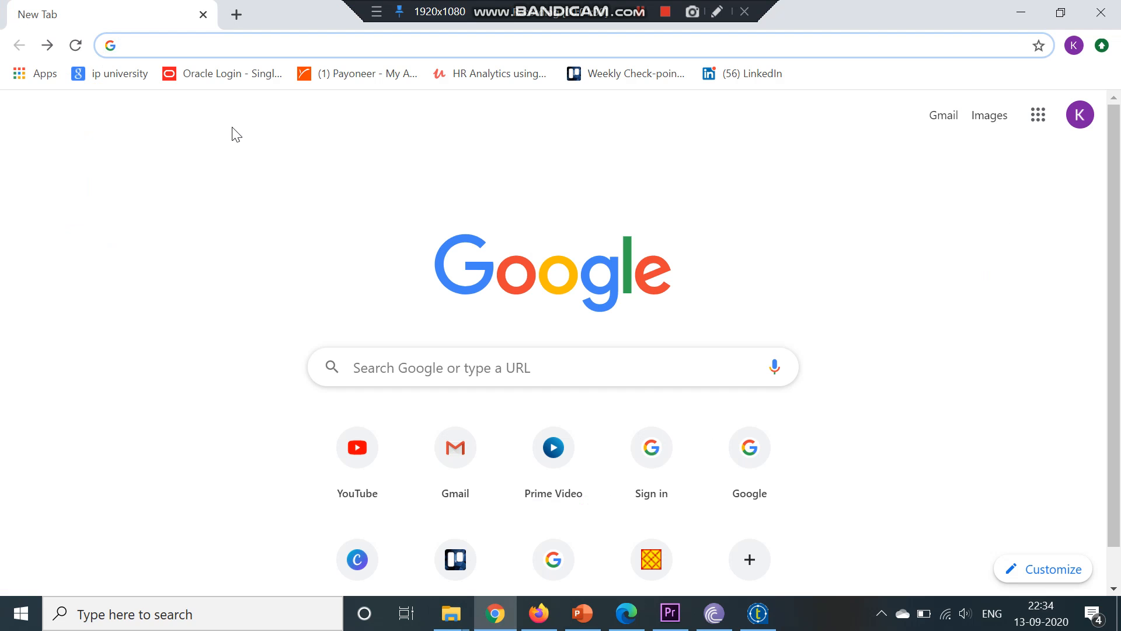
text(mysql)
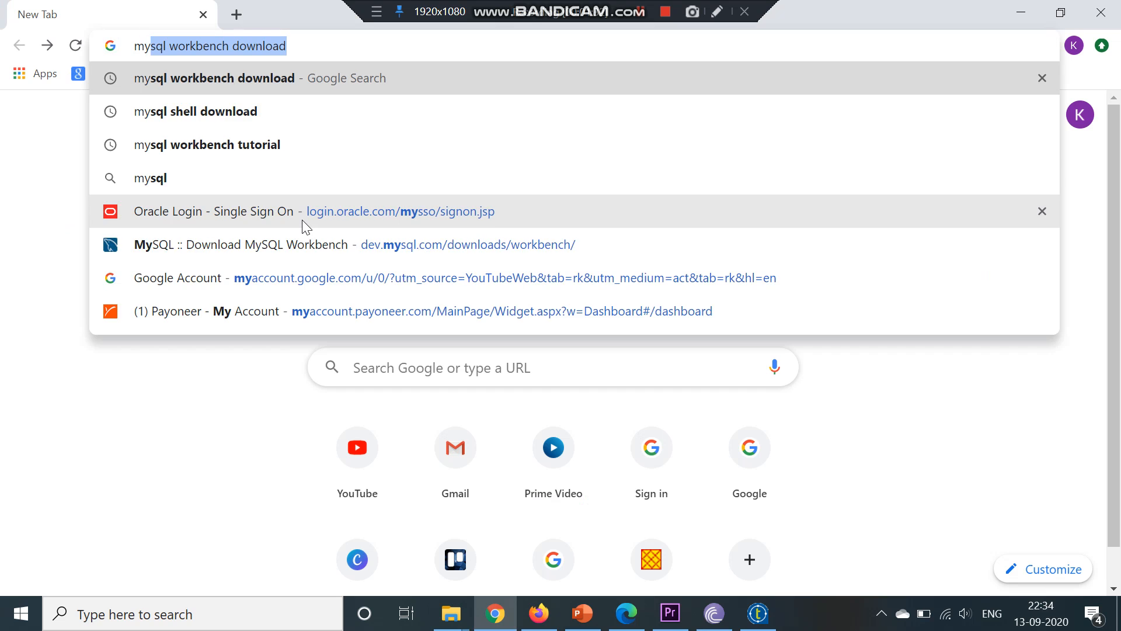
text( shel)
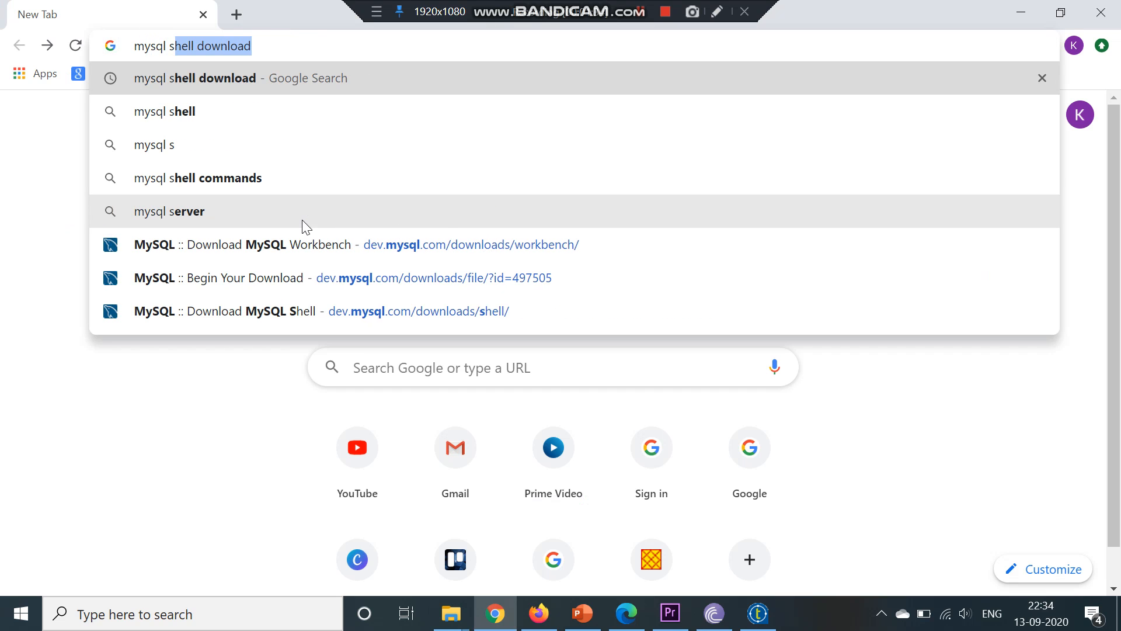
text(l d)
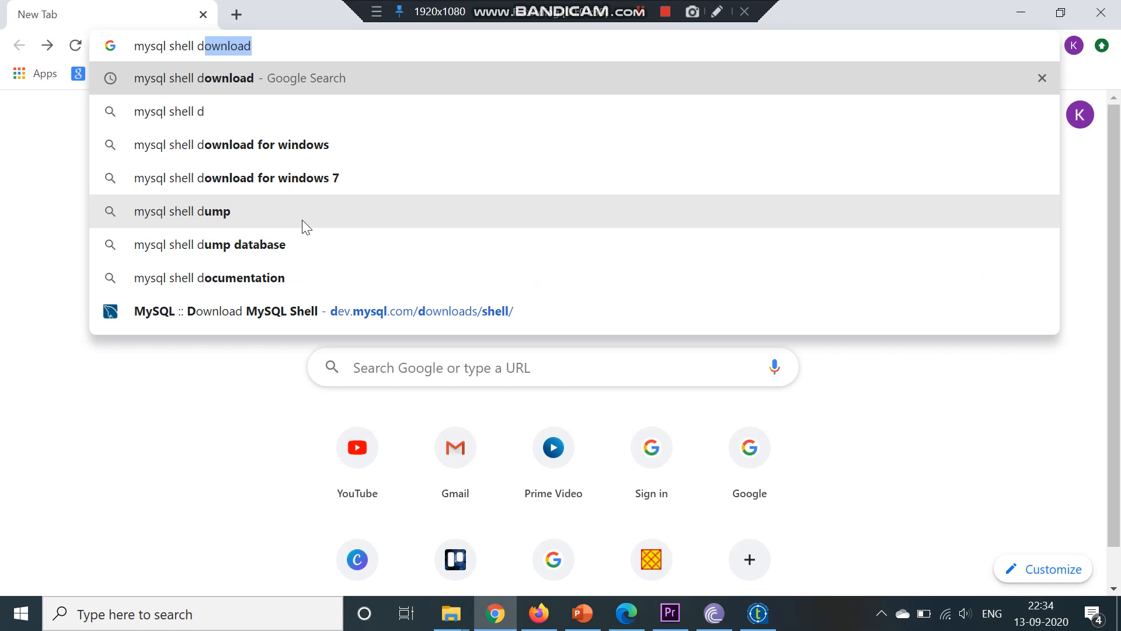
key(Return)
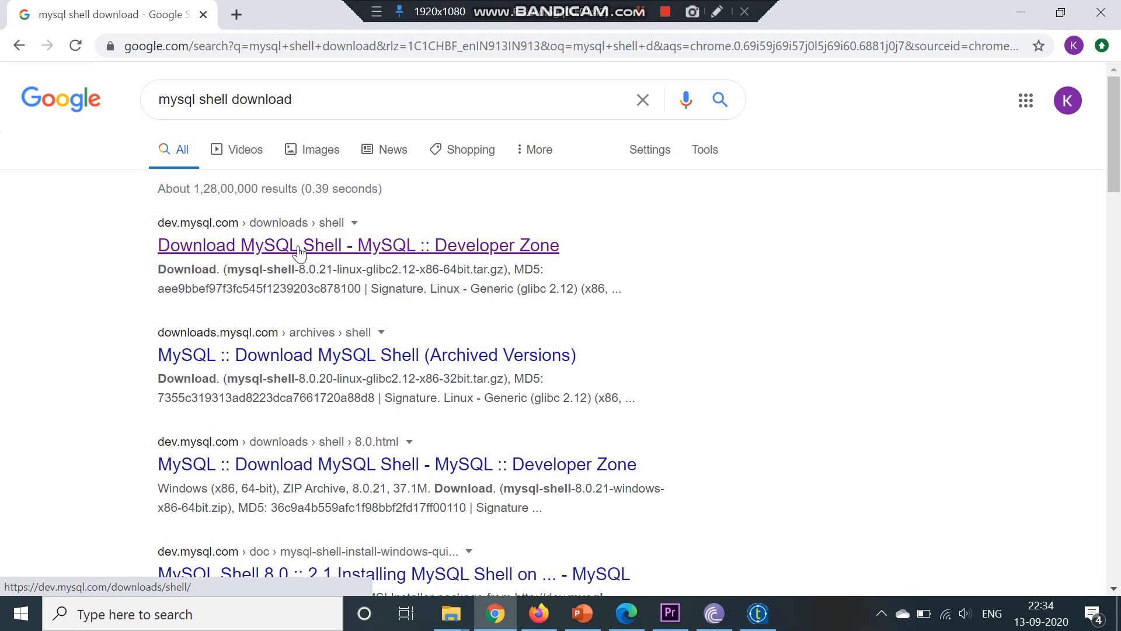
Open the MySQL Shell download page and view its Windows ZIP archive download, then return to the search results
click(299, 245)
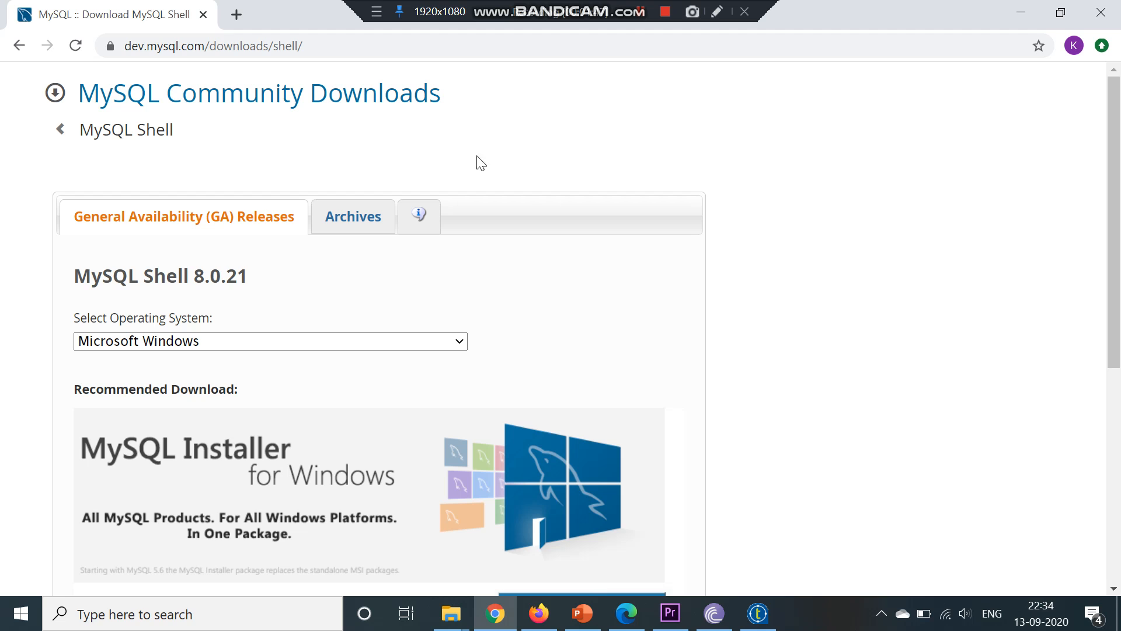
scroll(750, 303, down, 1)
scroll(750, 302, up, 1)
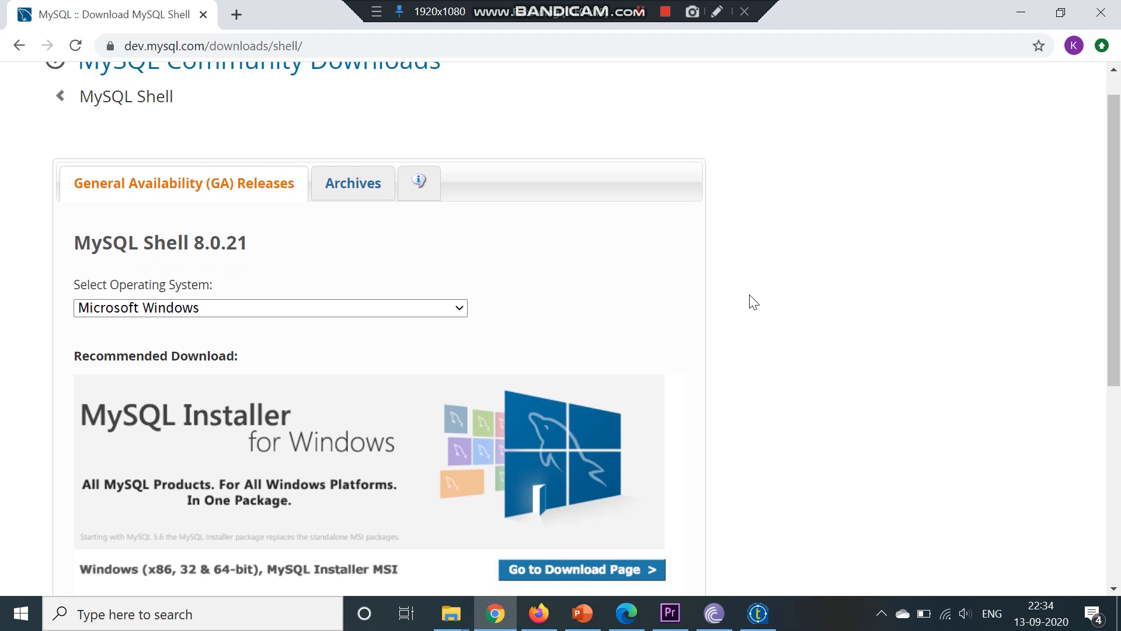
scroll(753, 302, down, 5)
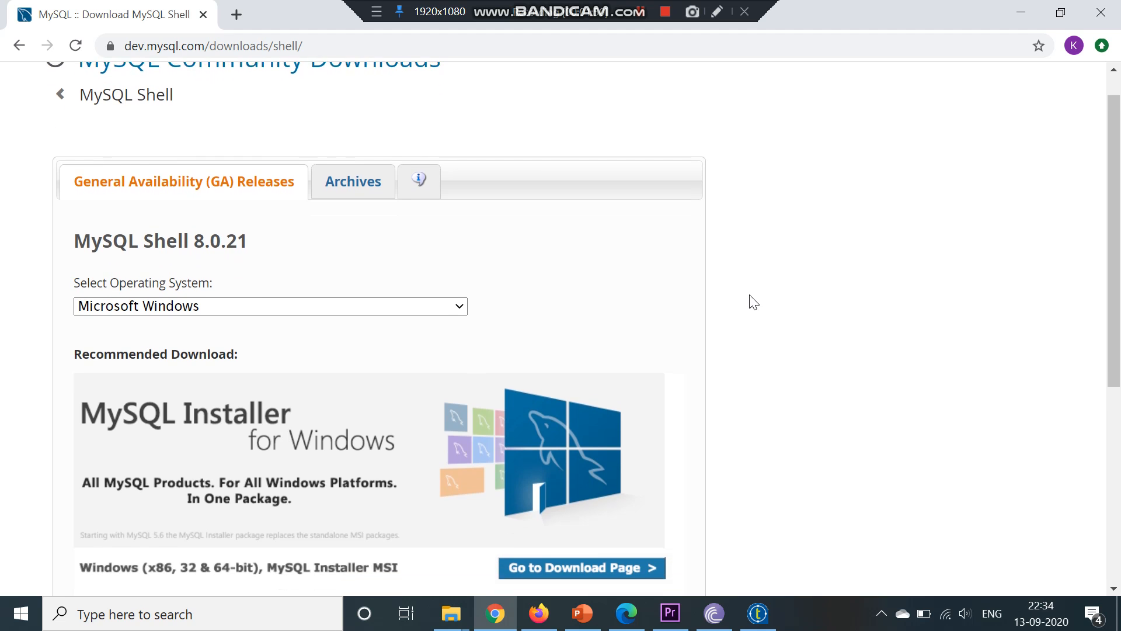
scroll(753, 302, down, 1)
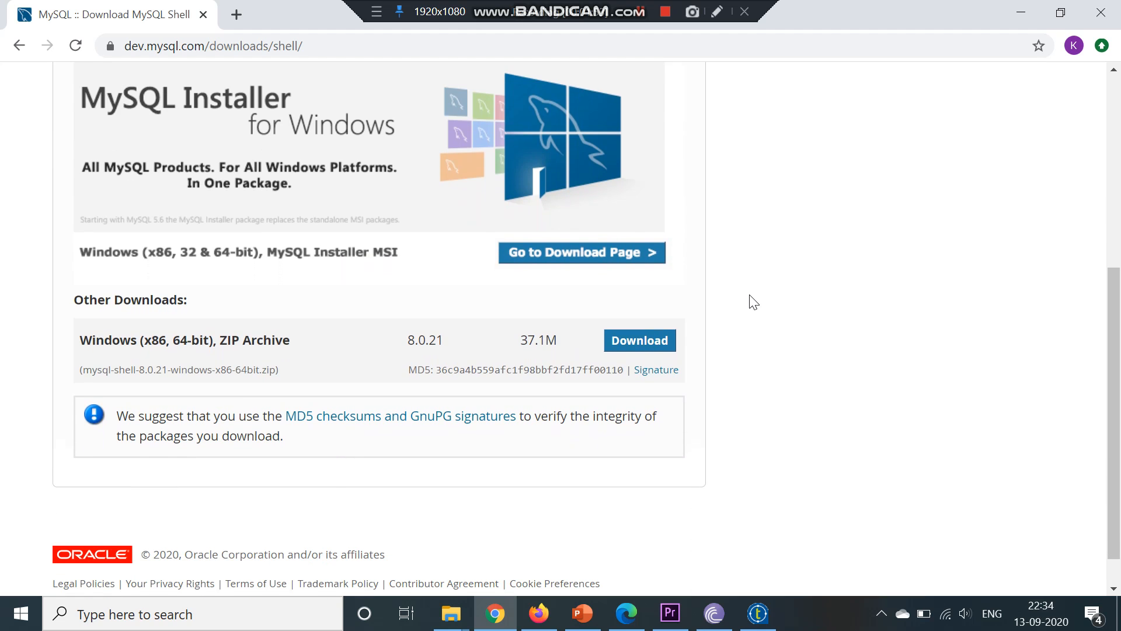
click(614, 353)
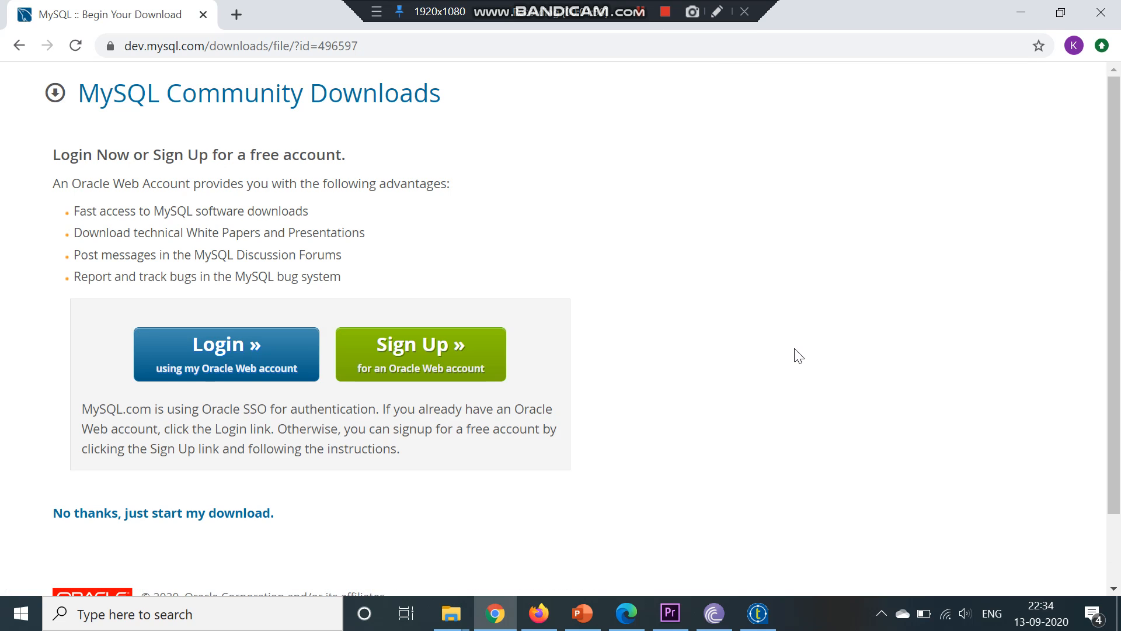
scroll(798, 356, down, 3)
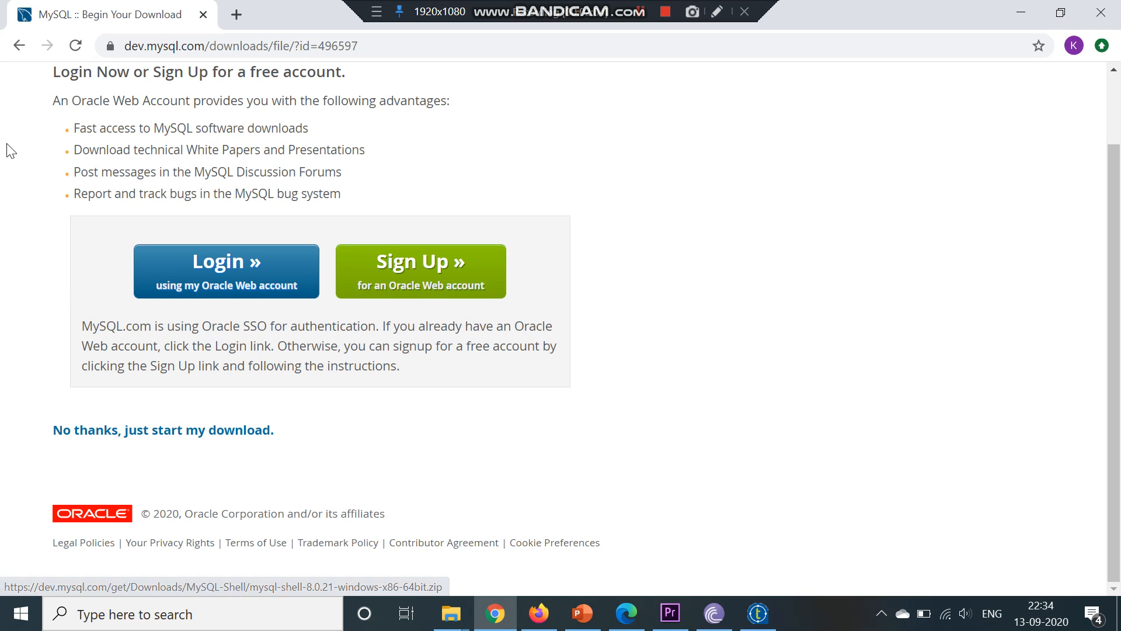
click(22, 45)
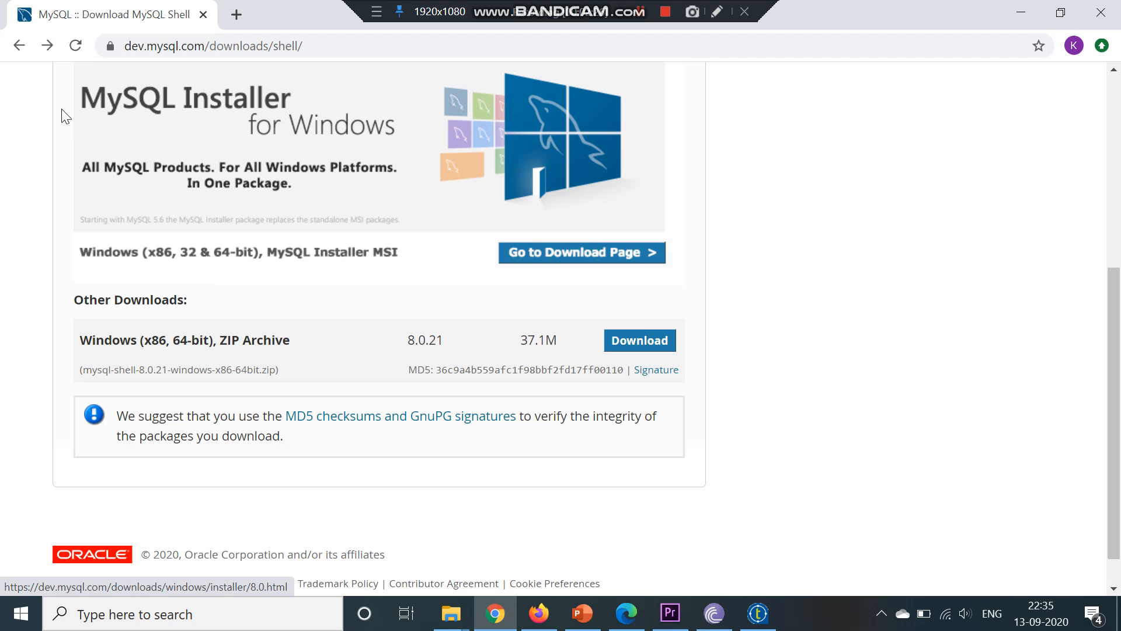
click(20, 46)
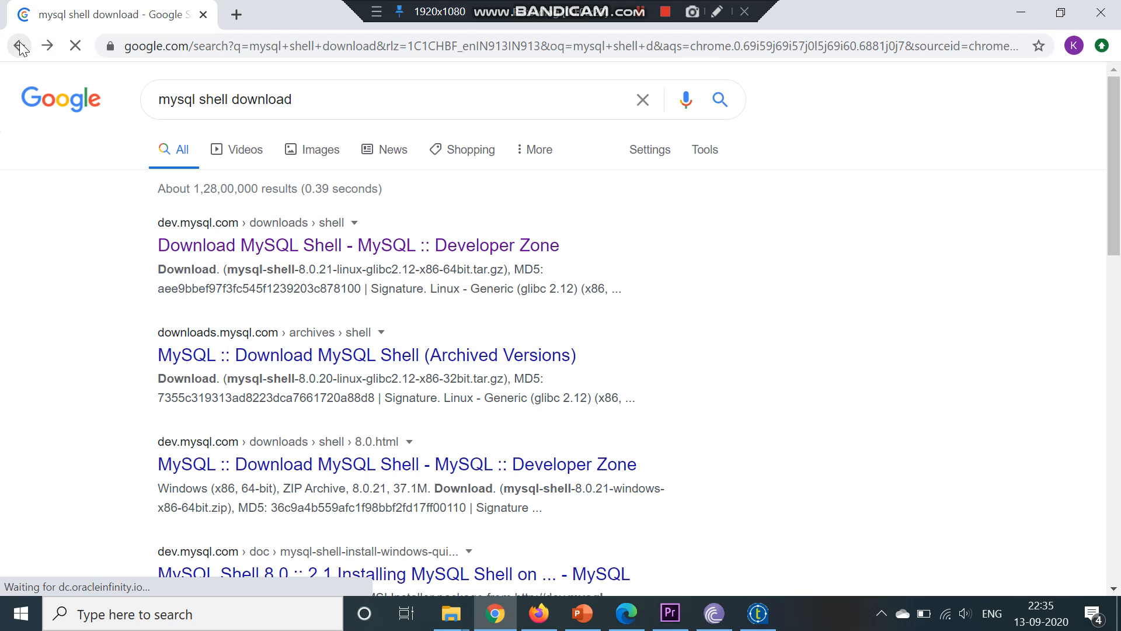
Change the search to mysql workbench download and run it
click(229, 102)
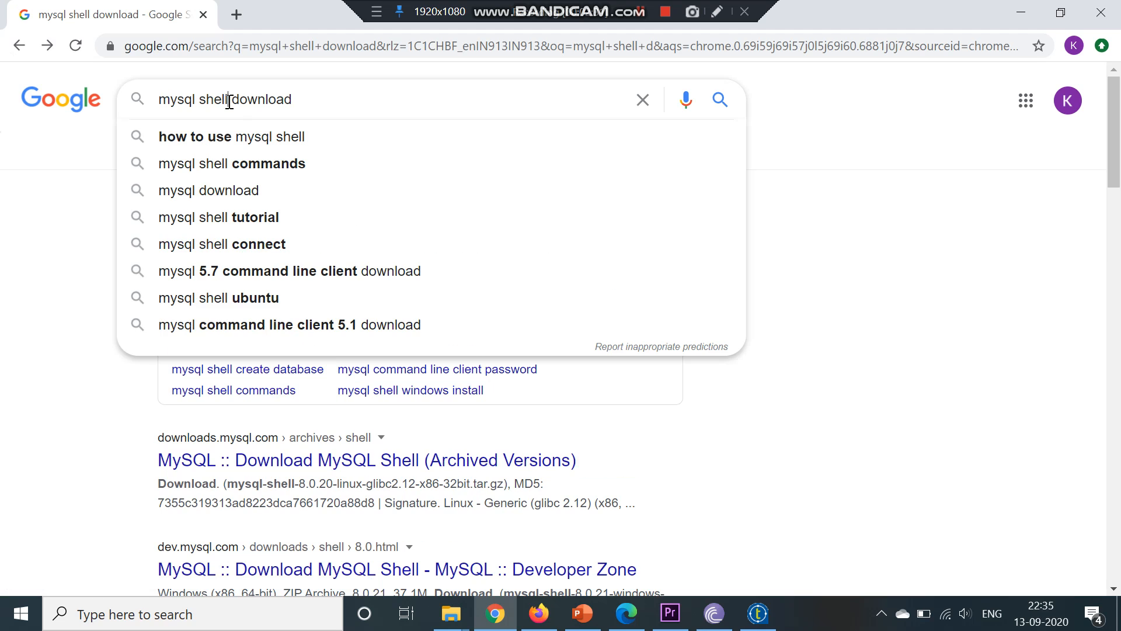
key(BackSpace)
key(BackSpace)
key(BackSpace)
key(BackSpace)
key(BackSpace)
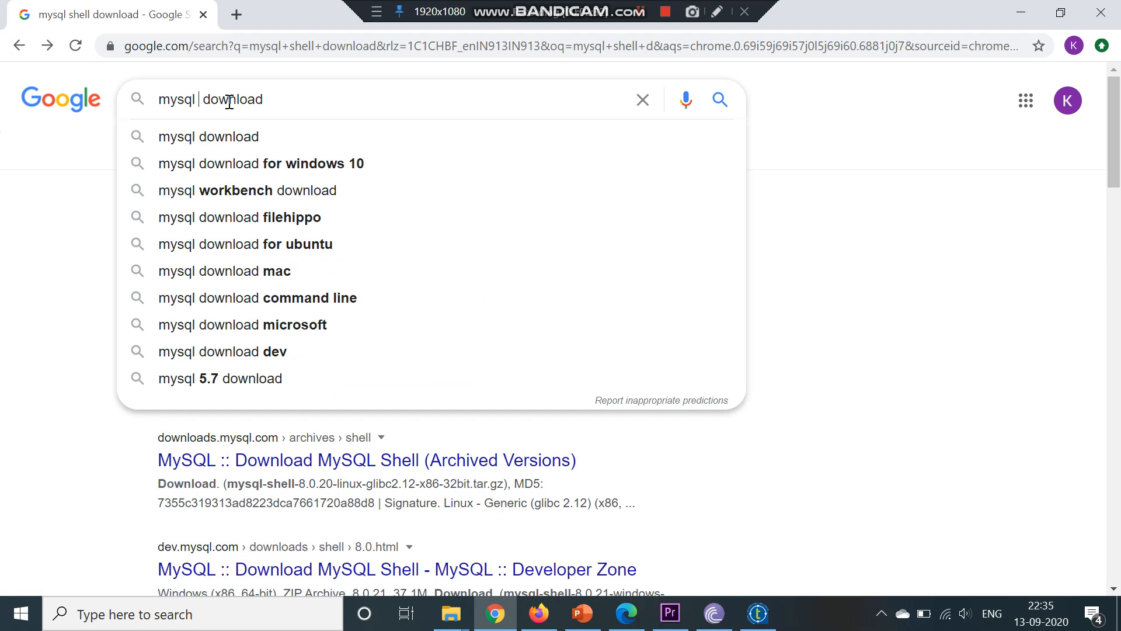
text(workbench)
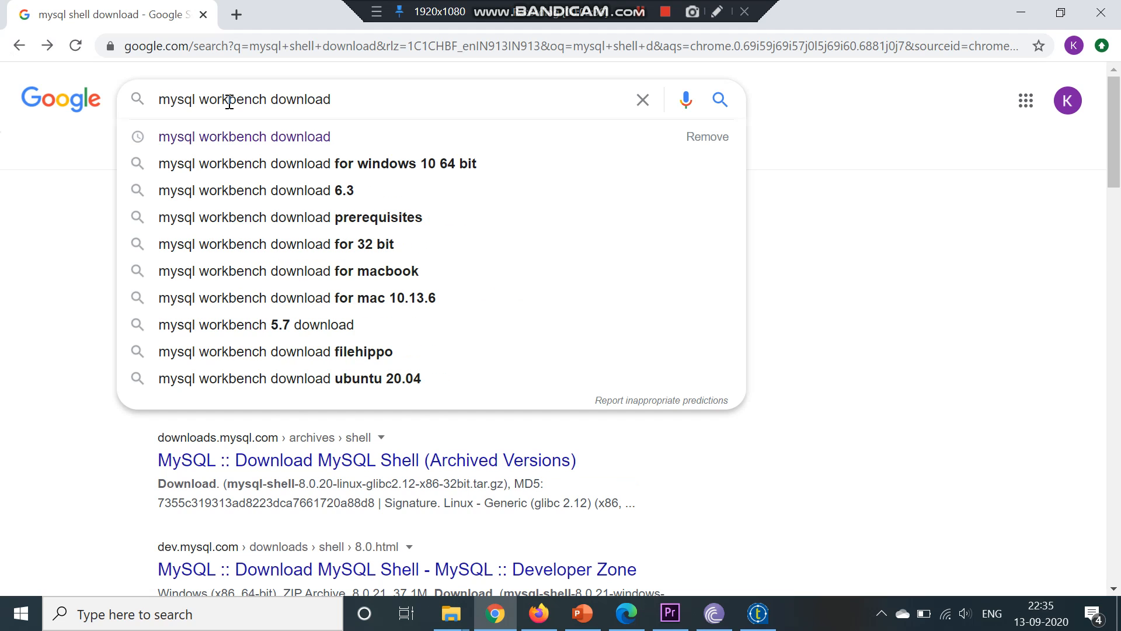
key(Return)
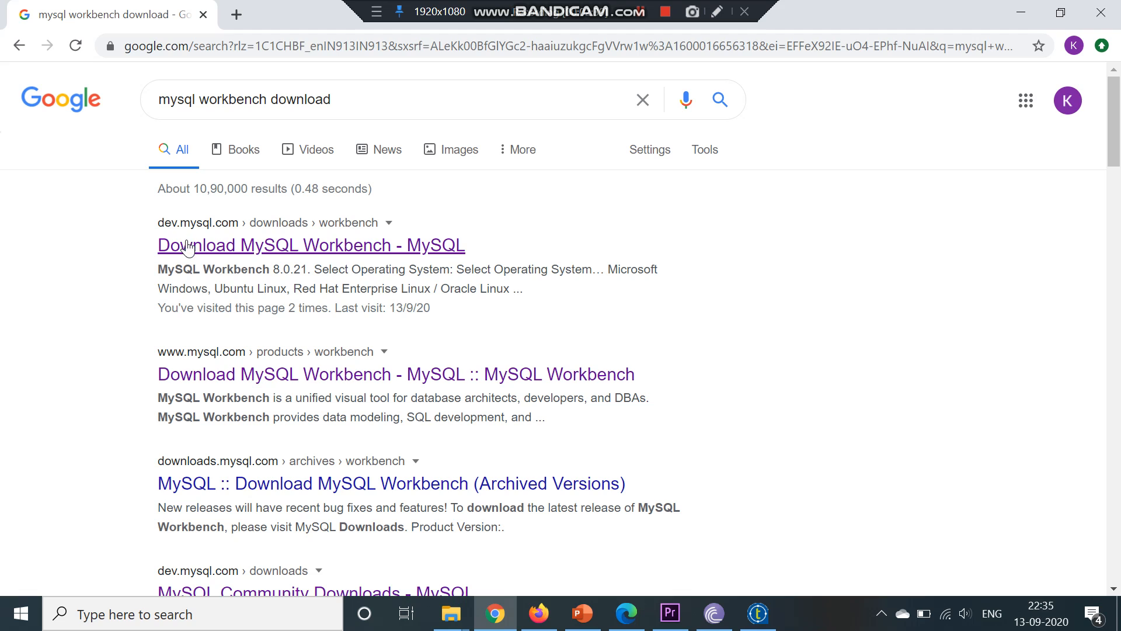
Open the MySQL Workbench download page and view its Windows MSI installer download option
click(187, 248)
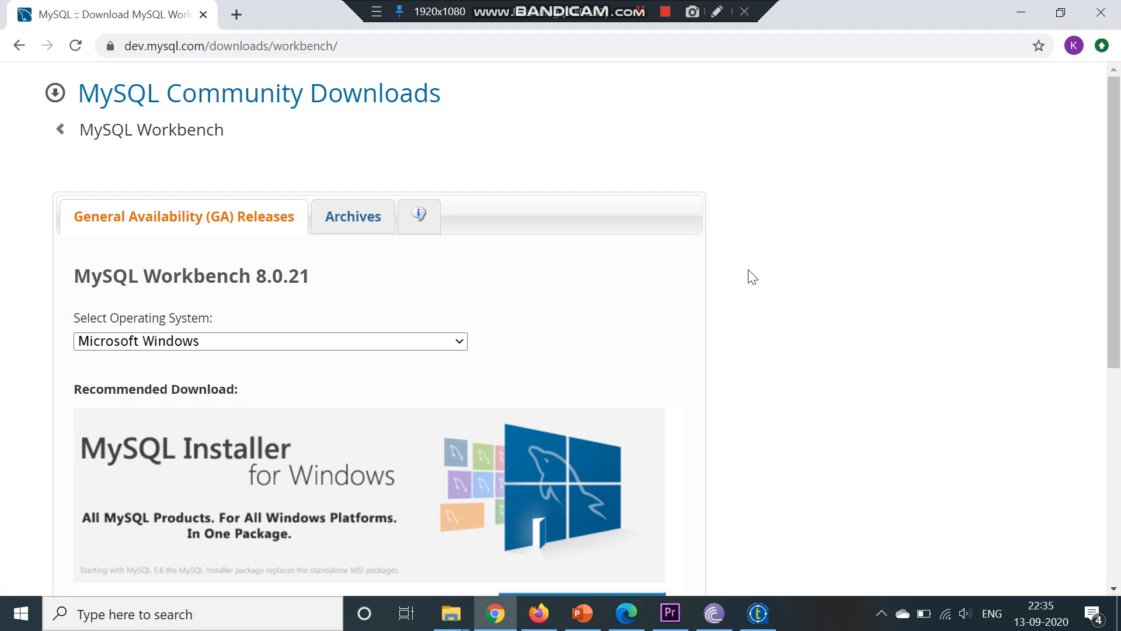
scroll(752, 276, down, 5)
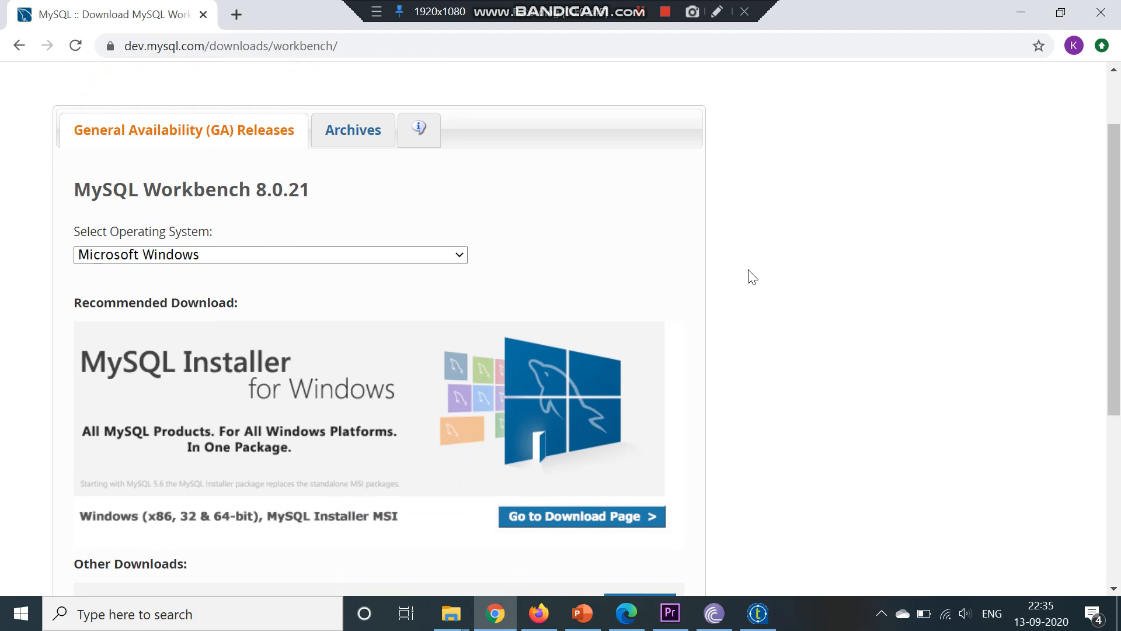
scroll(752, 277, down, 1)
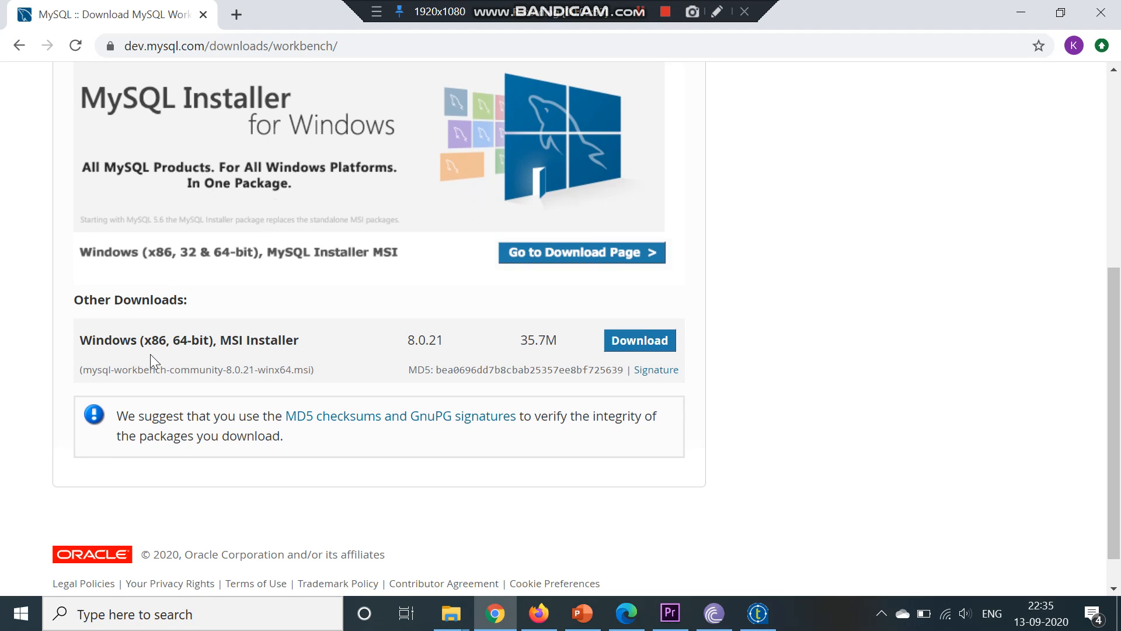
click(622, 343)
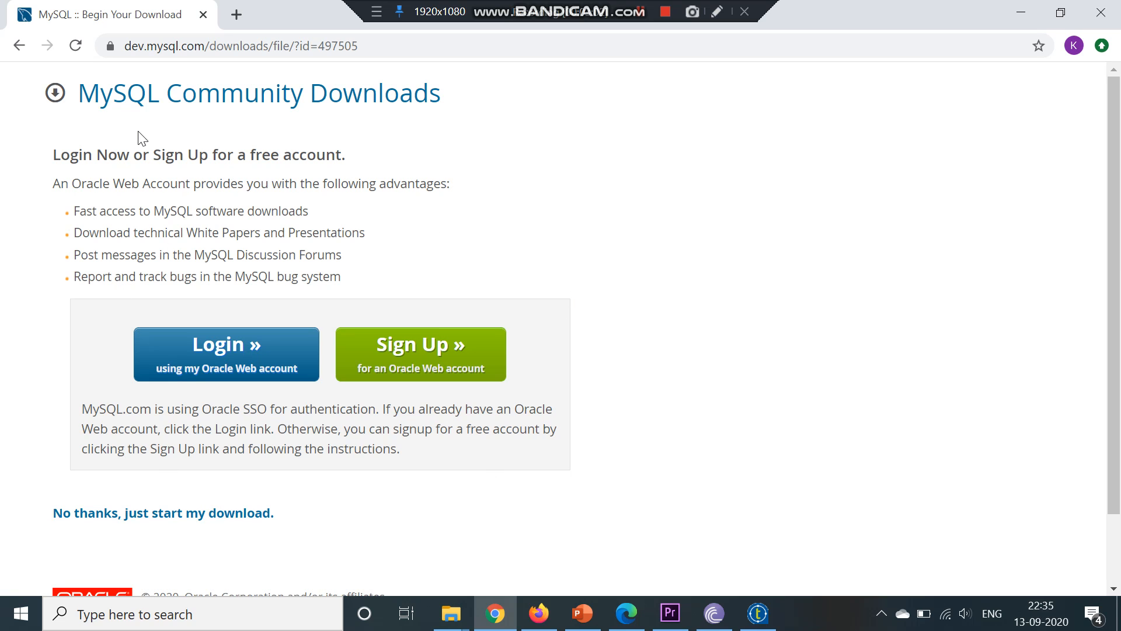
click(20, 51)
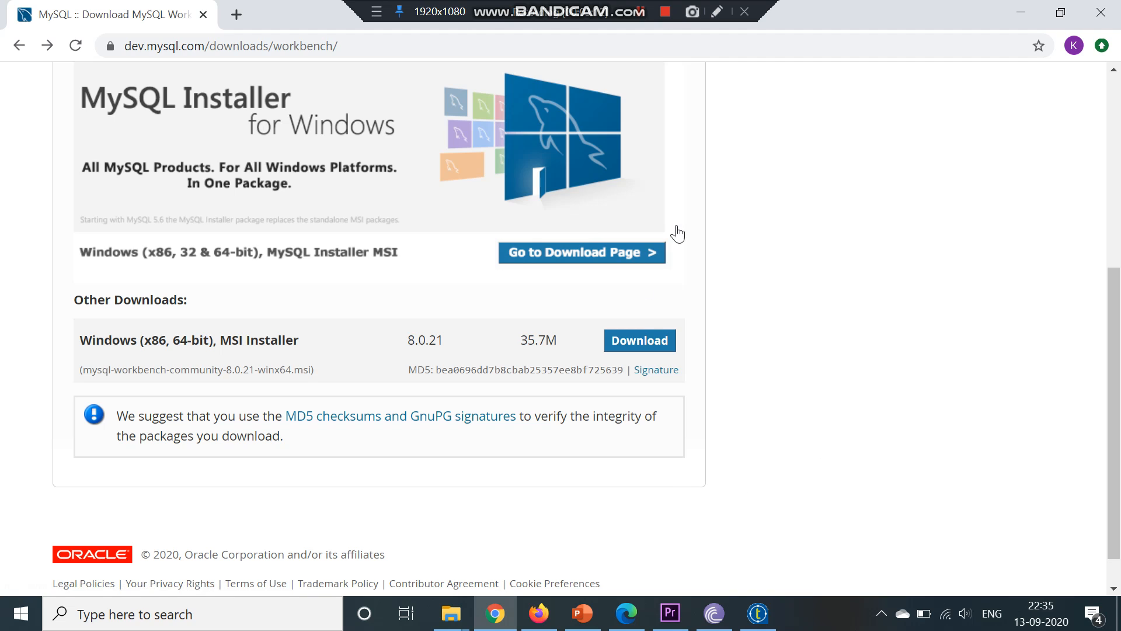
Search Windows for mysql and launch MySQL Workbench 8.0 CE
click(249, 618)
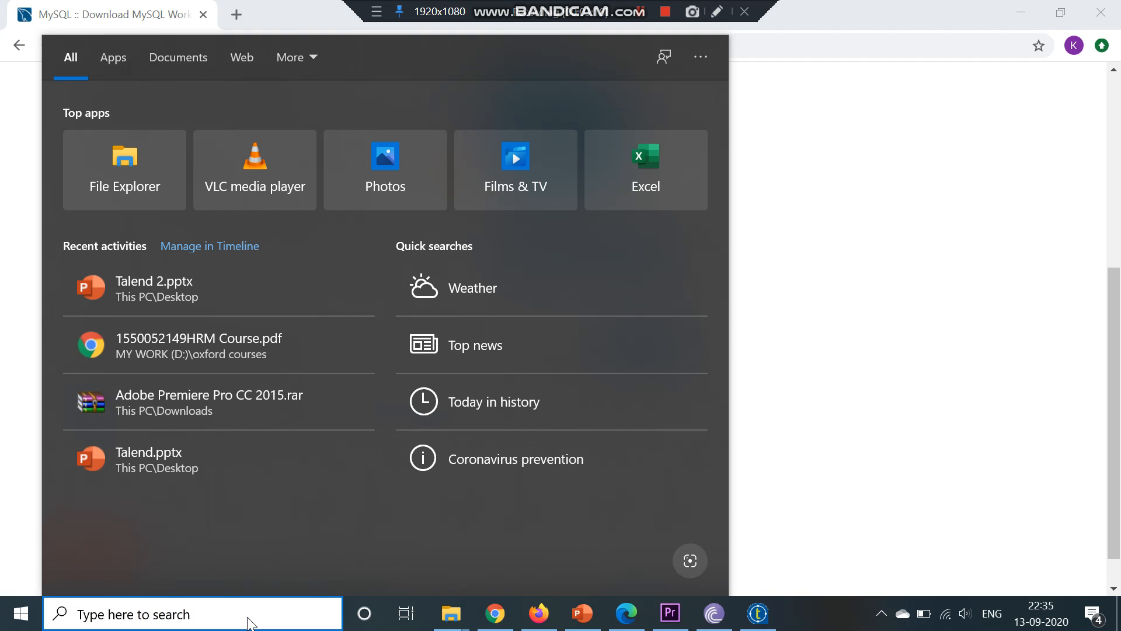
text(my)
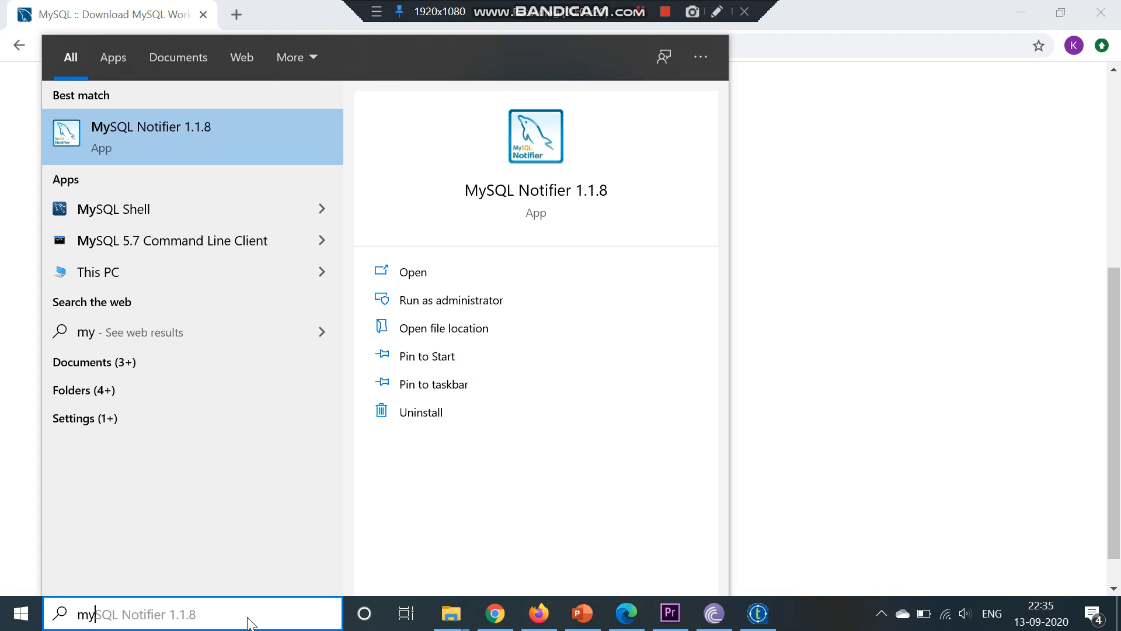
text(sql)
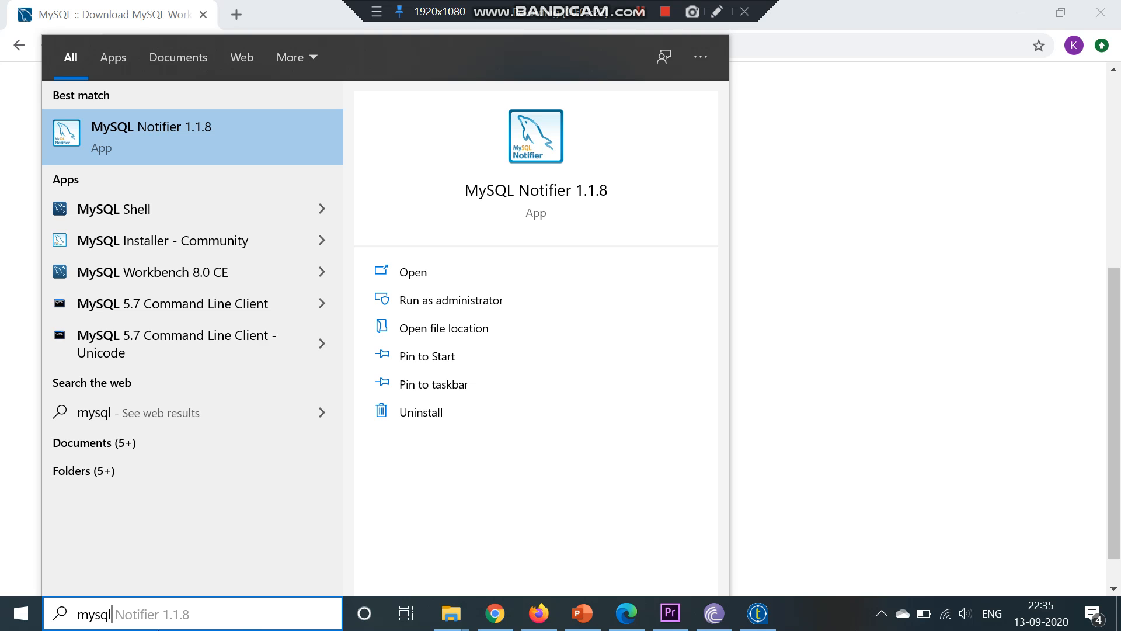
click(210, 276)
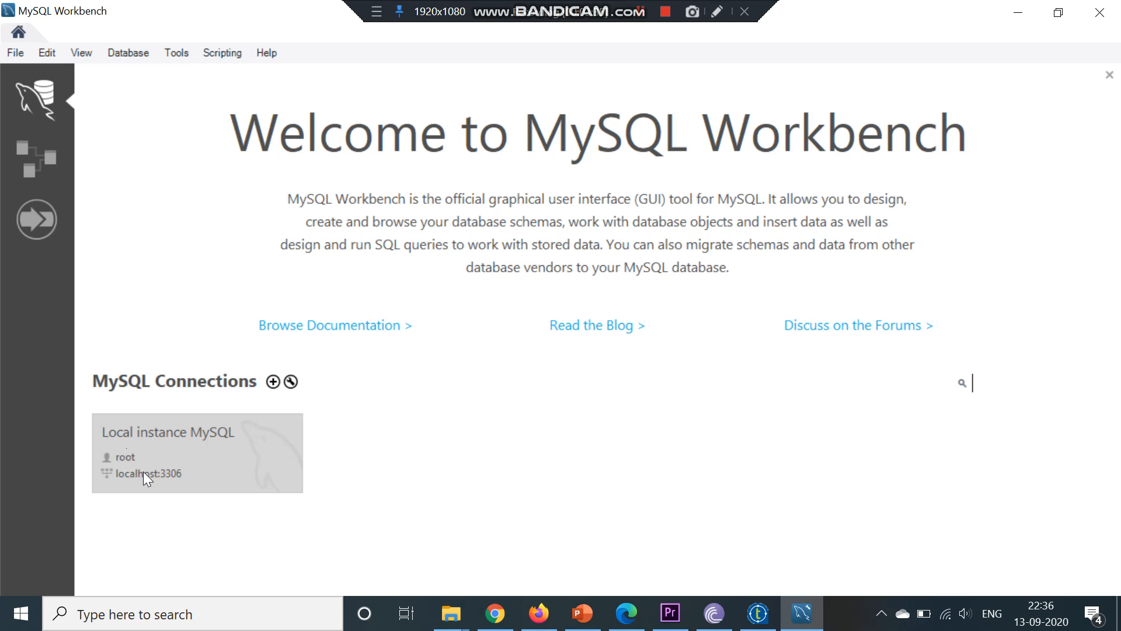
Open the Local instance MySQL connection and switch the navigator to Administration
click(219, 463)
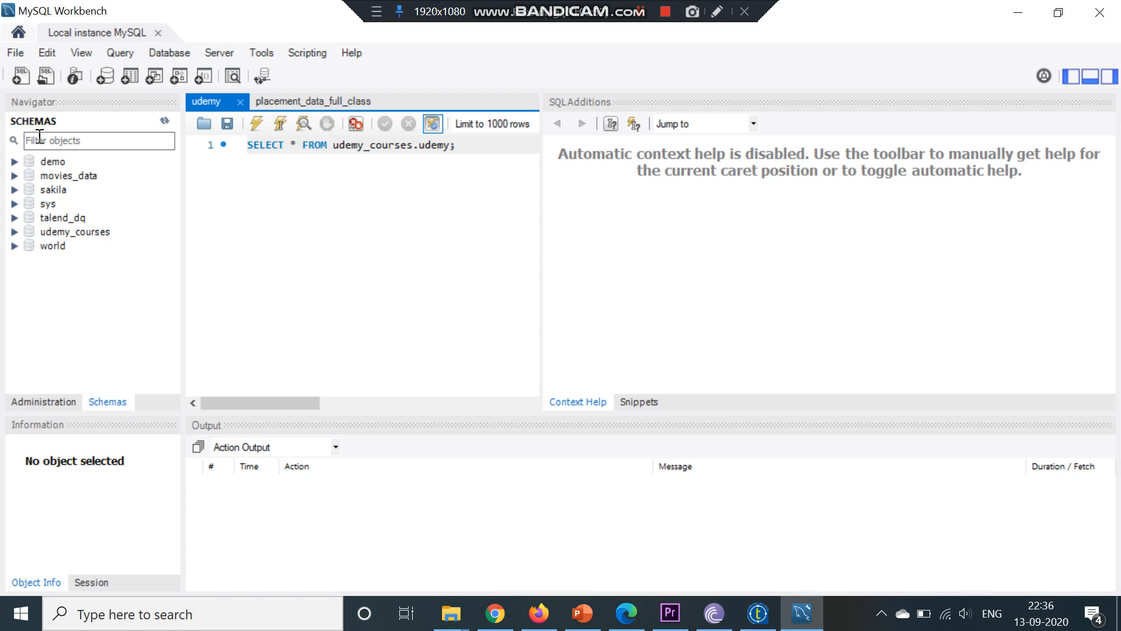
click(51, 409)
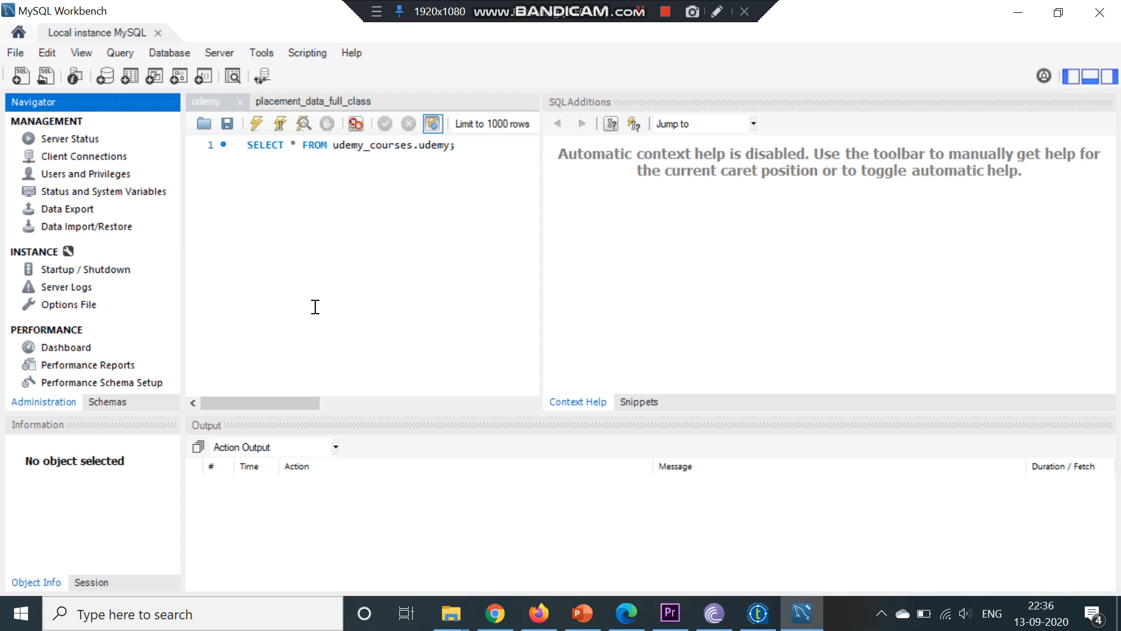
Create a new schema named demo_db and apply its creation script to the database
click(287, 203)
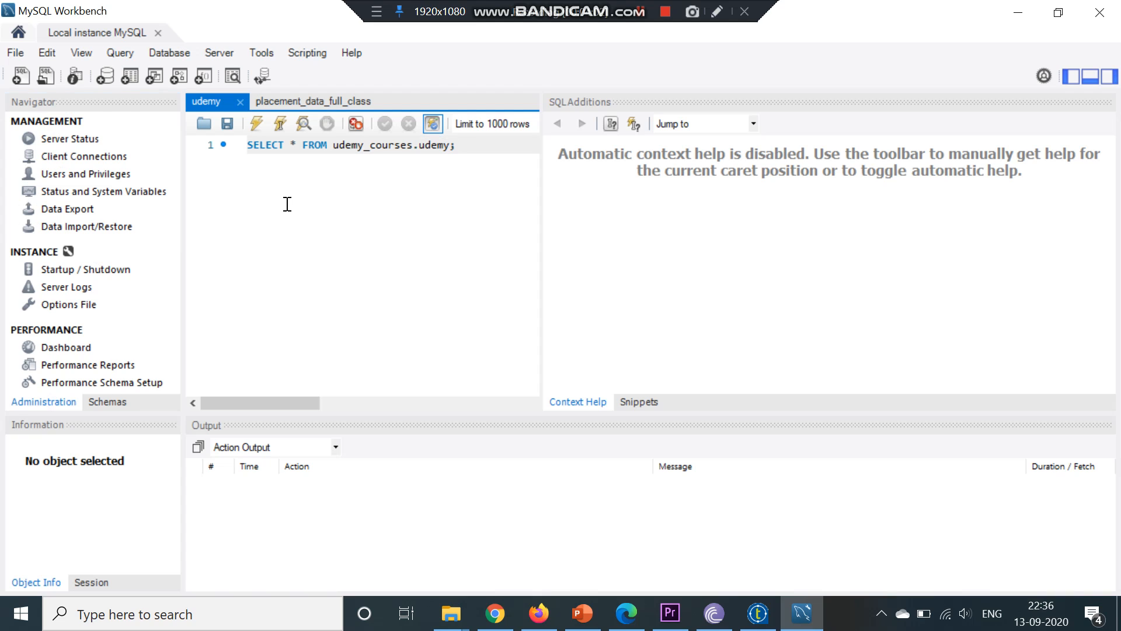
click(125, 400)
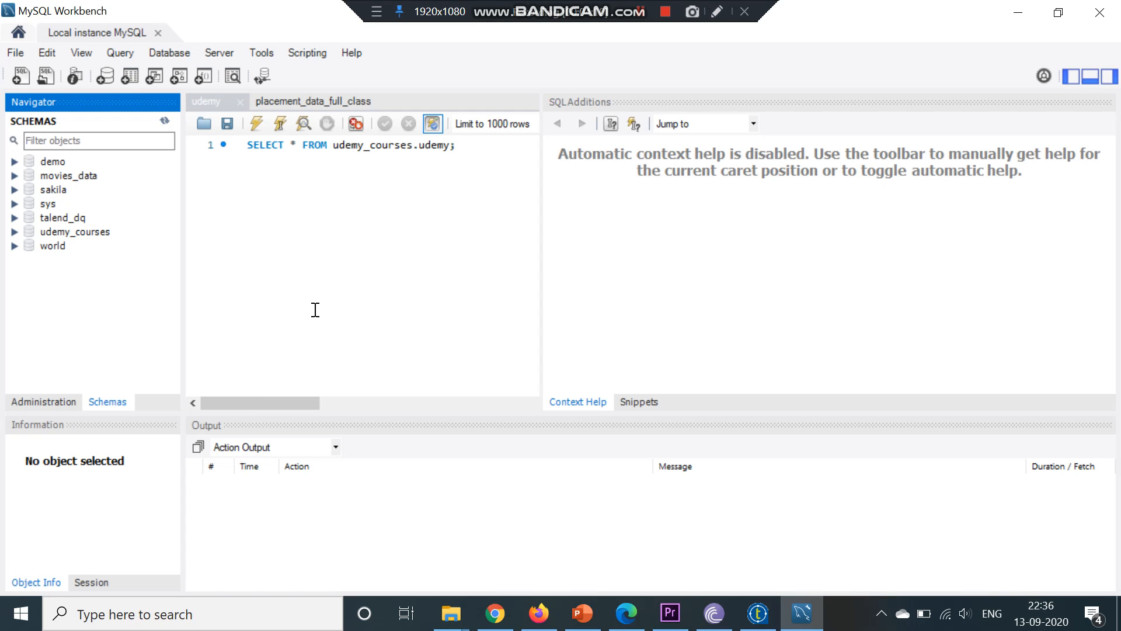
right_click(68, 309)
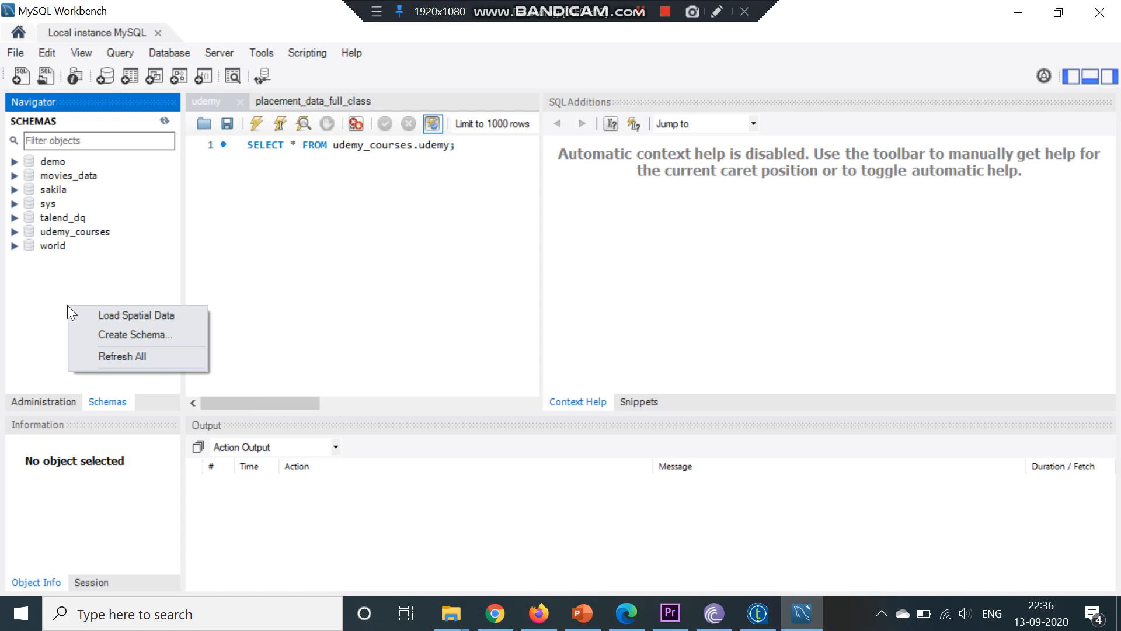
click(118, 338)
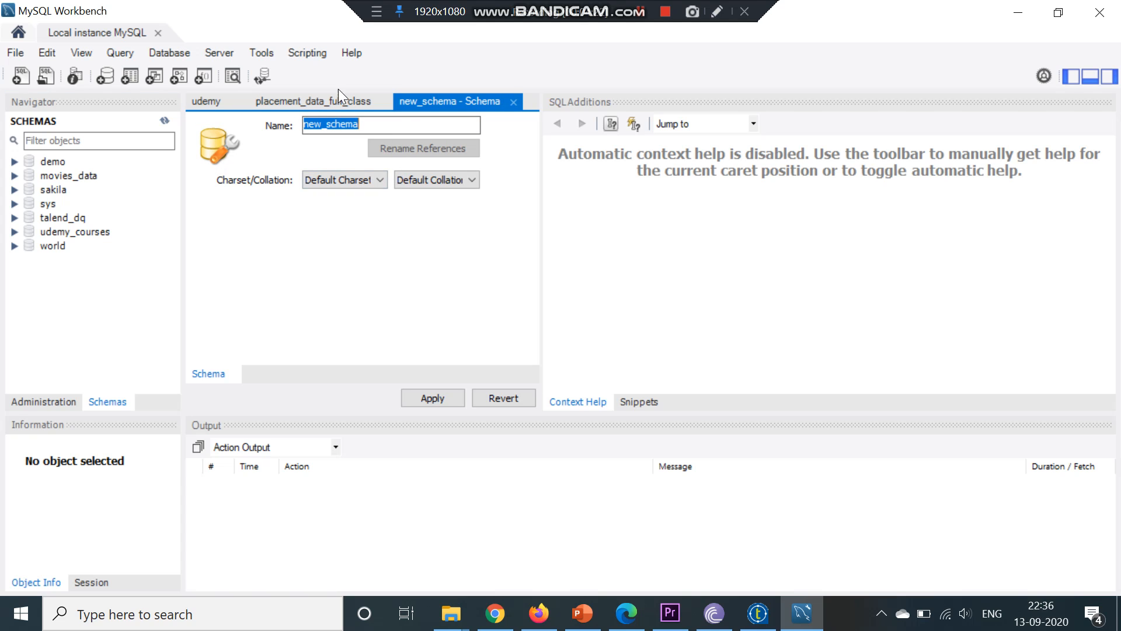
click(365, 130)
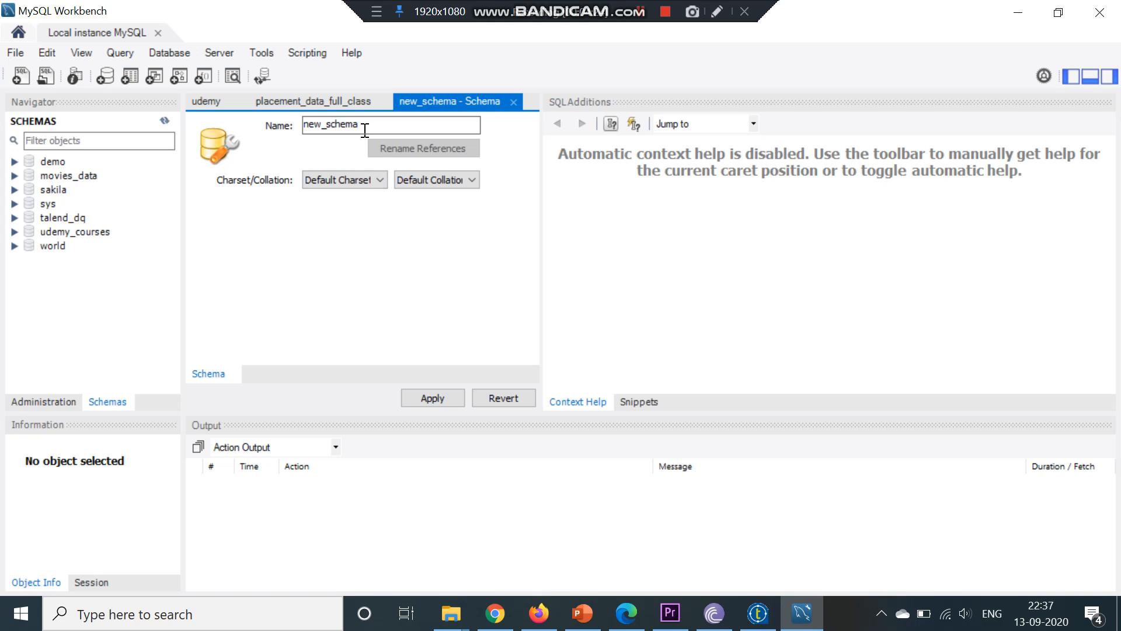
key(BackSpace)
key(BackSpace)
key(BackSpace)
key(BackSpace)
key(BackSpace)
key(BackSpace)
key(BackSpace)
key(BackSpace)
key(BackSpace)
key(BackSpace)
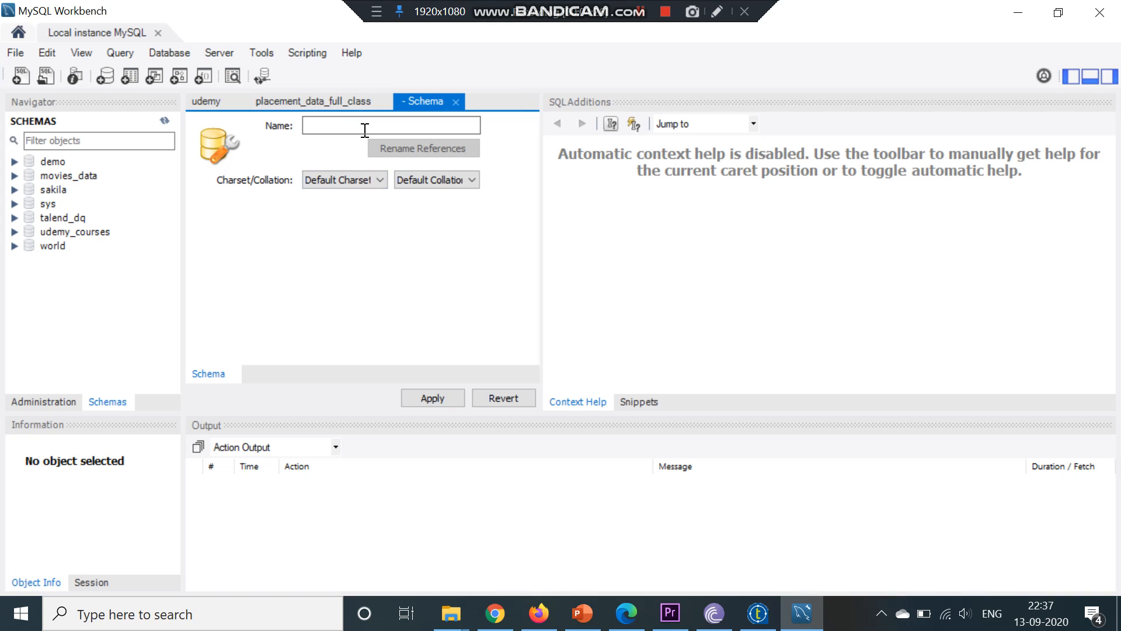
text(dem)
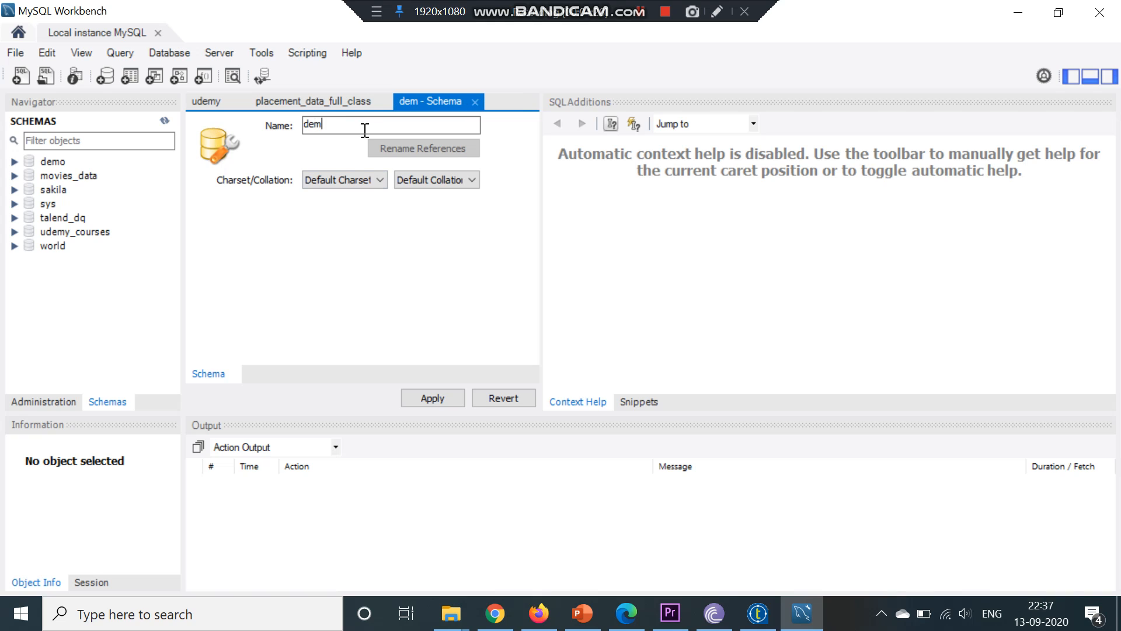
text(o_)
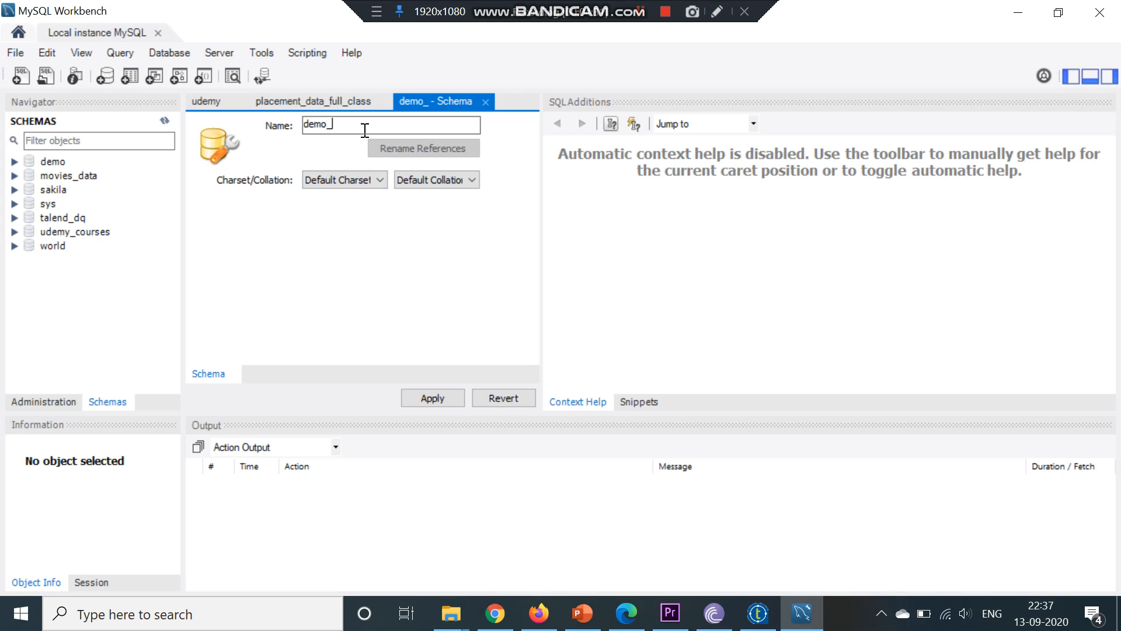
text(db)
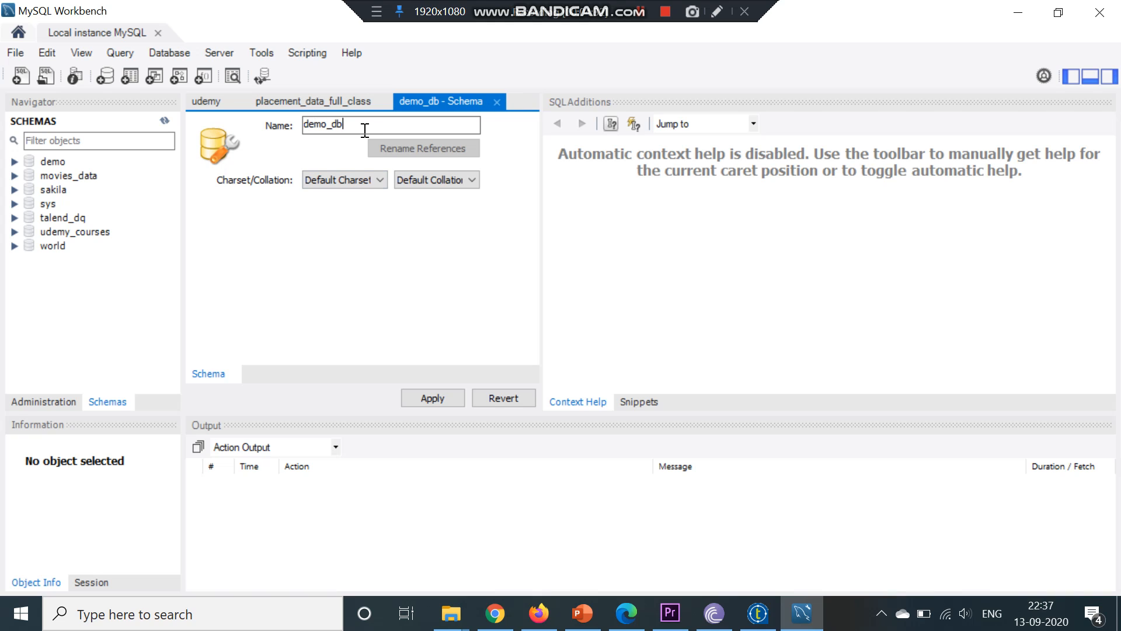
click(419, 397)
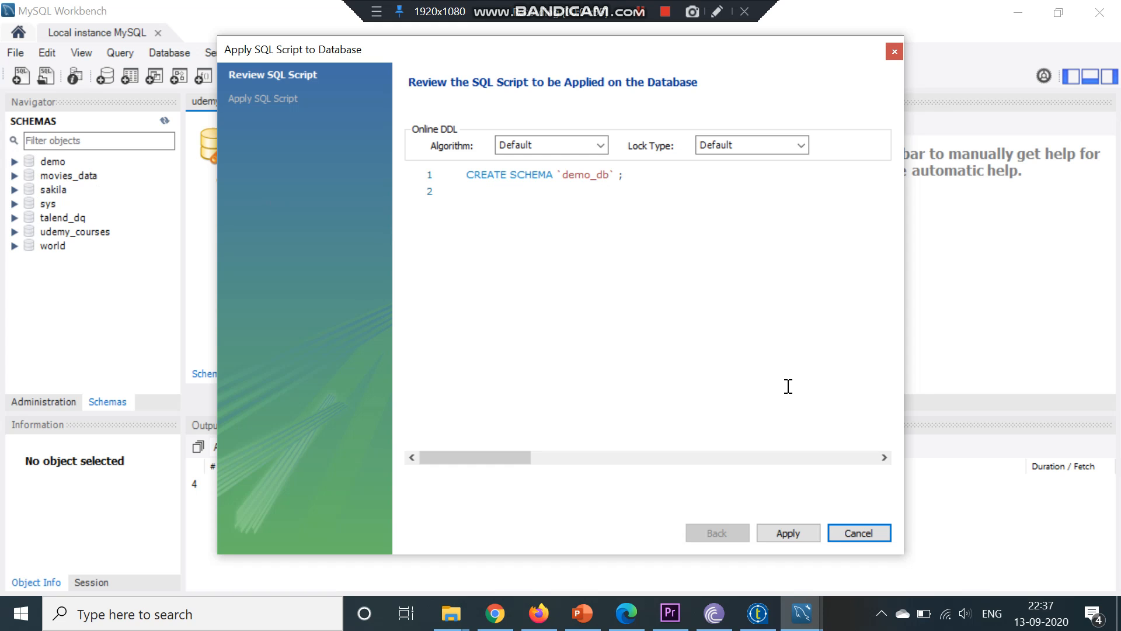
click(805, 534)
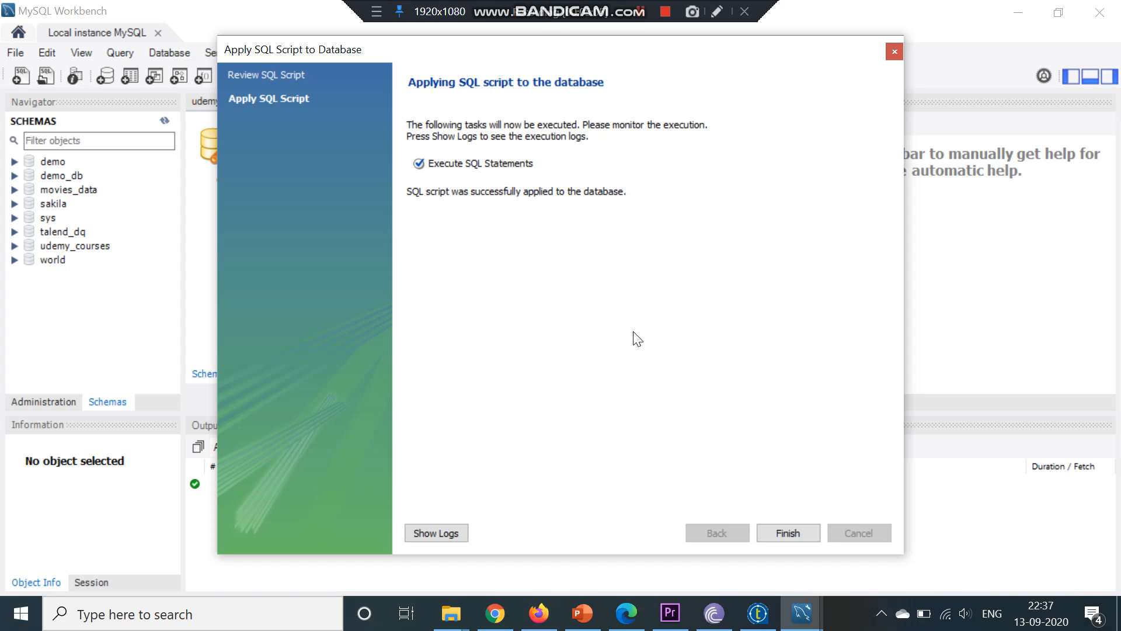
click(794, 533)
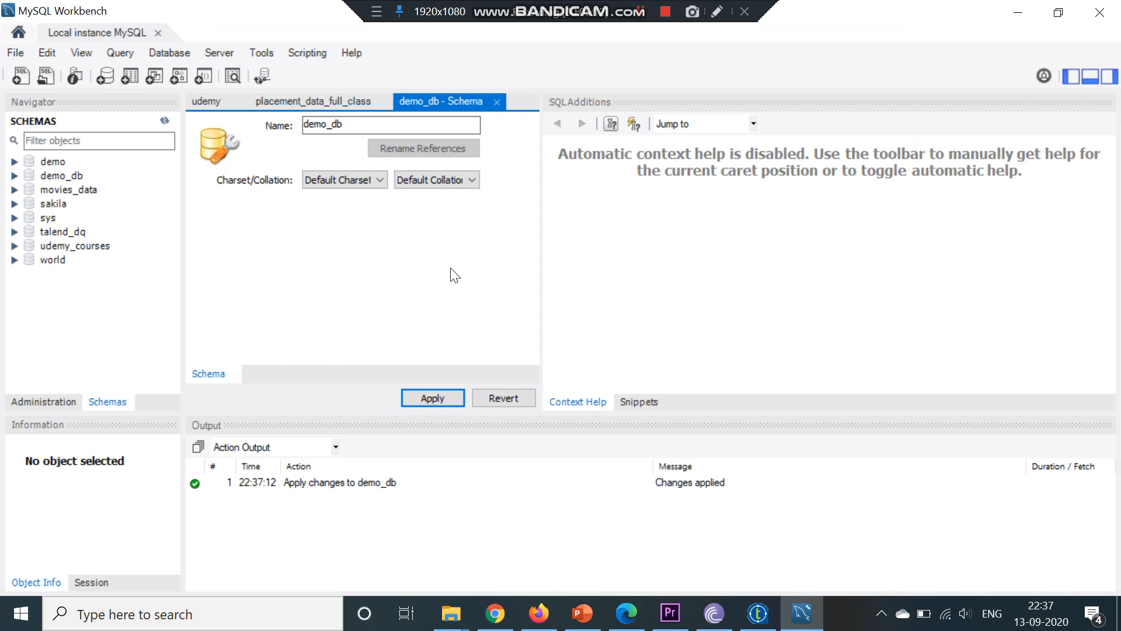
Expand the demo_db schema and inspect its Tables, Views, Stored Procedures and Functions folders
click(444, 396)
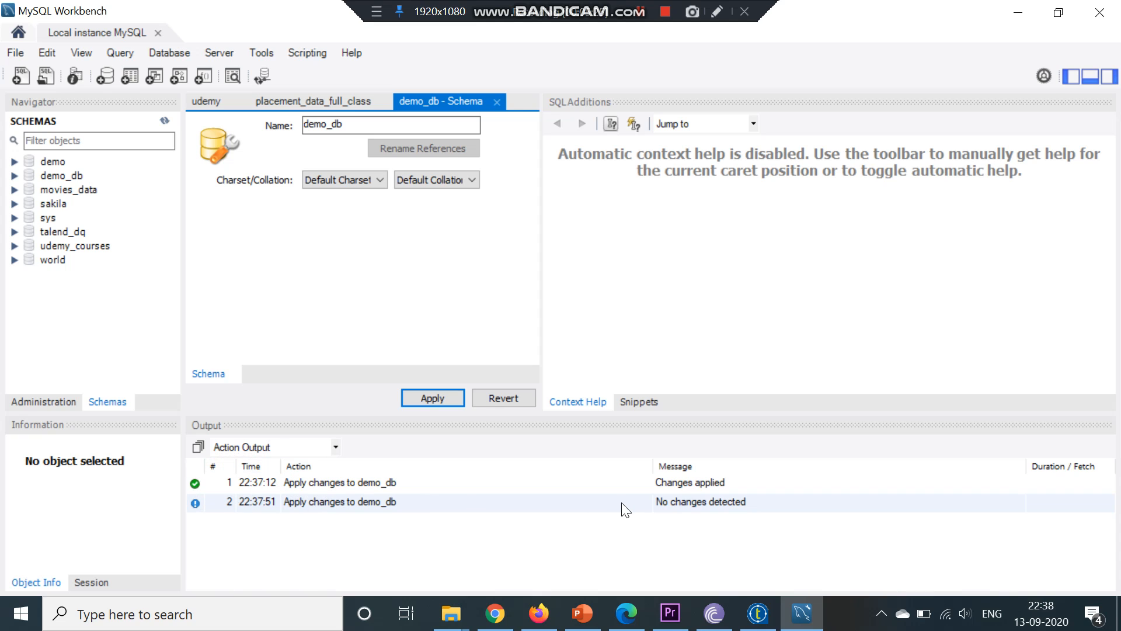
click(311, 482)
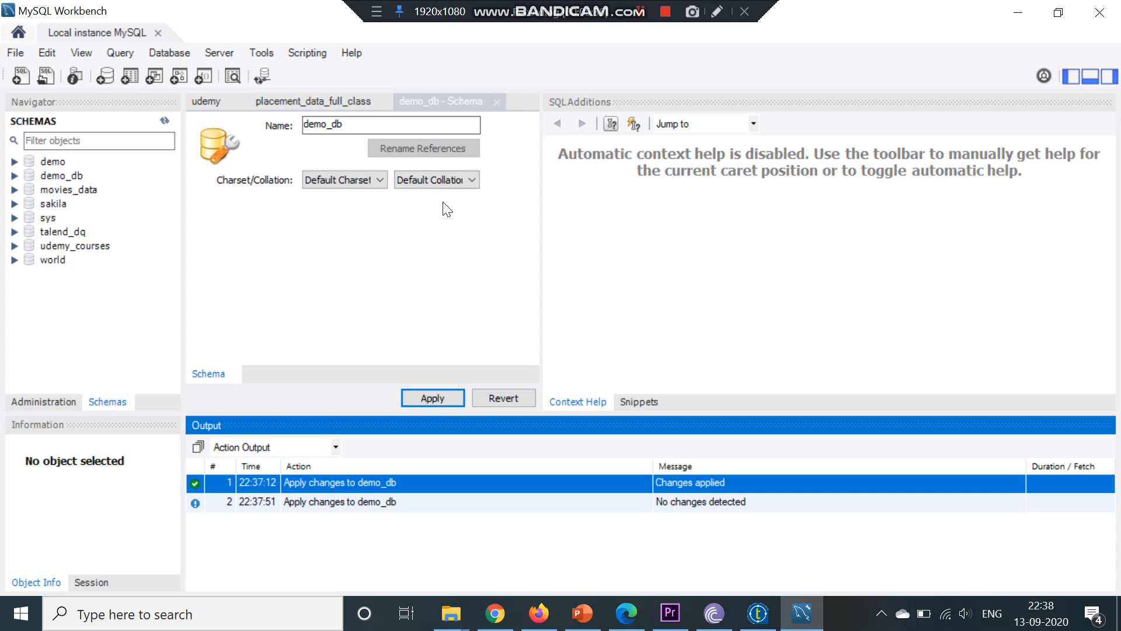
click(33, 174)
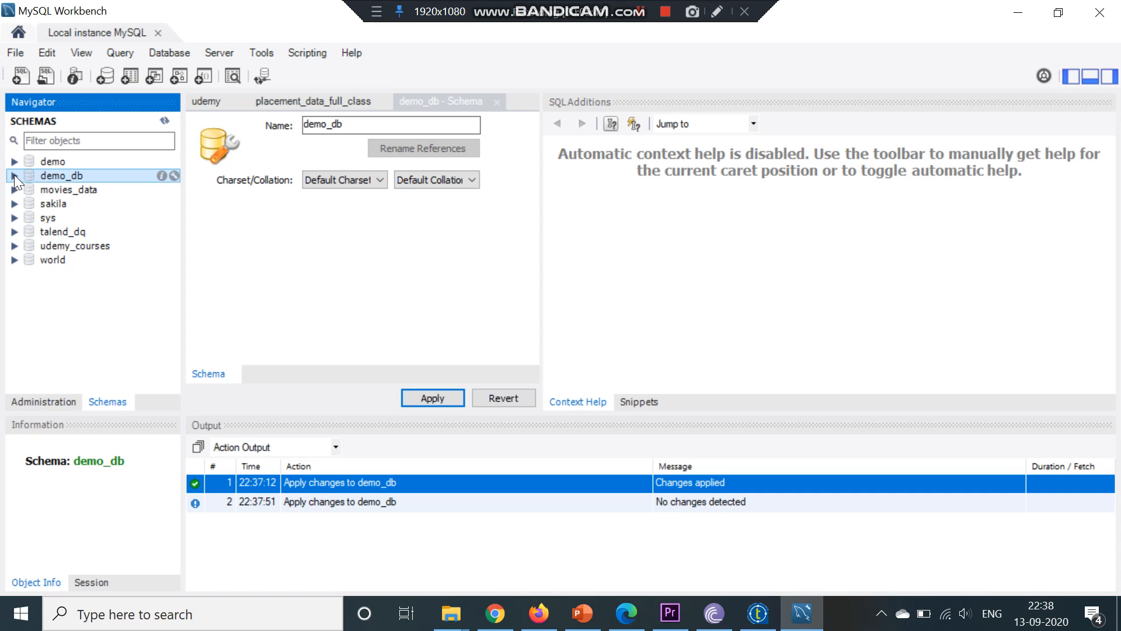
click(14, 175)
click(44, 191)
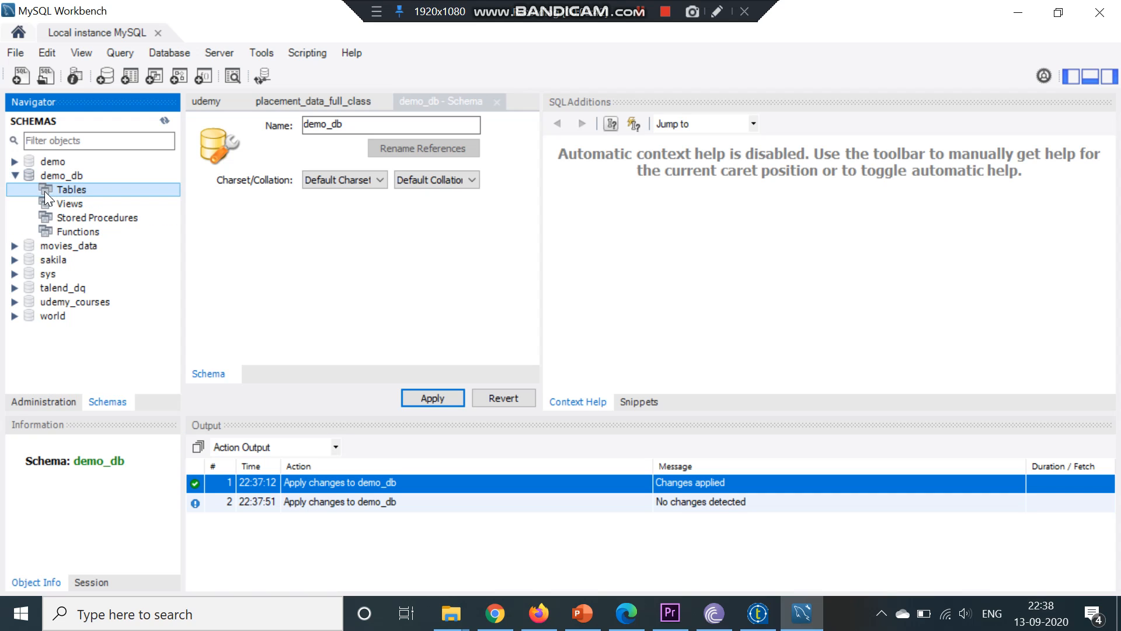
click(47, 200)
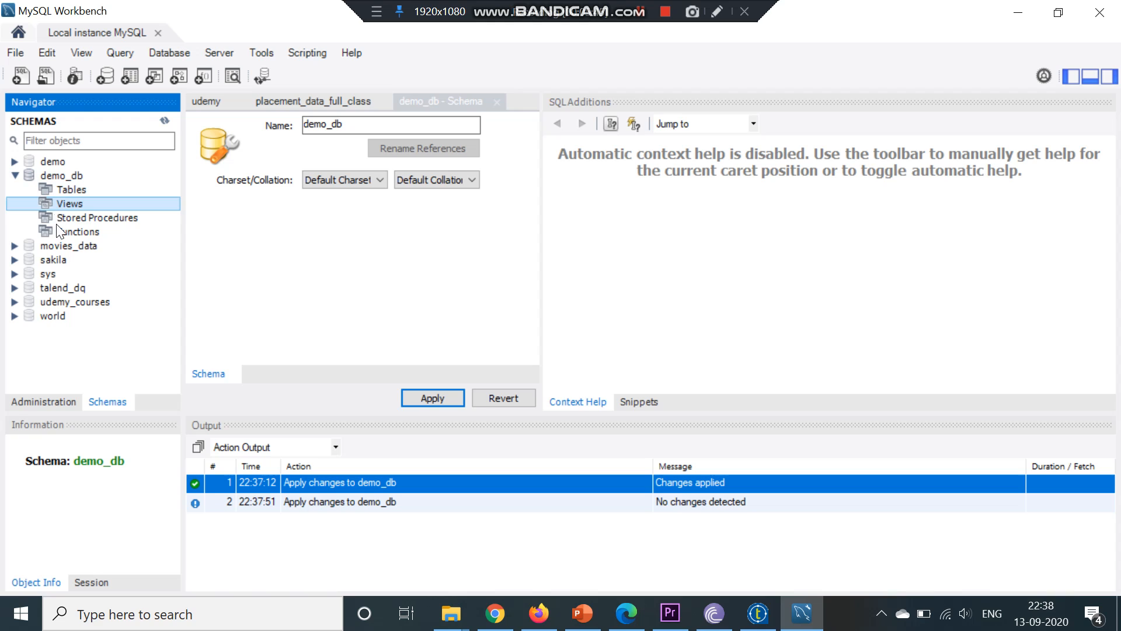
click(59, 221)
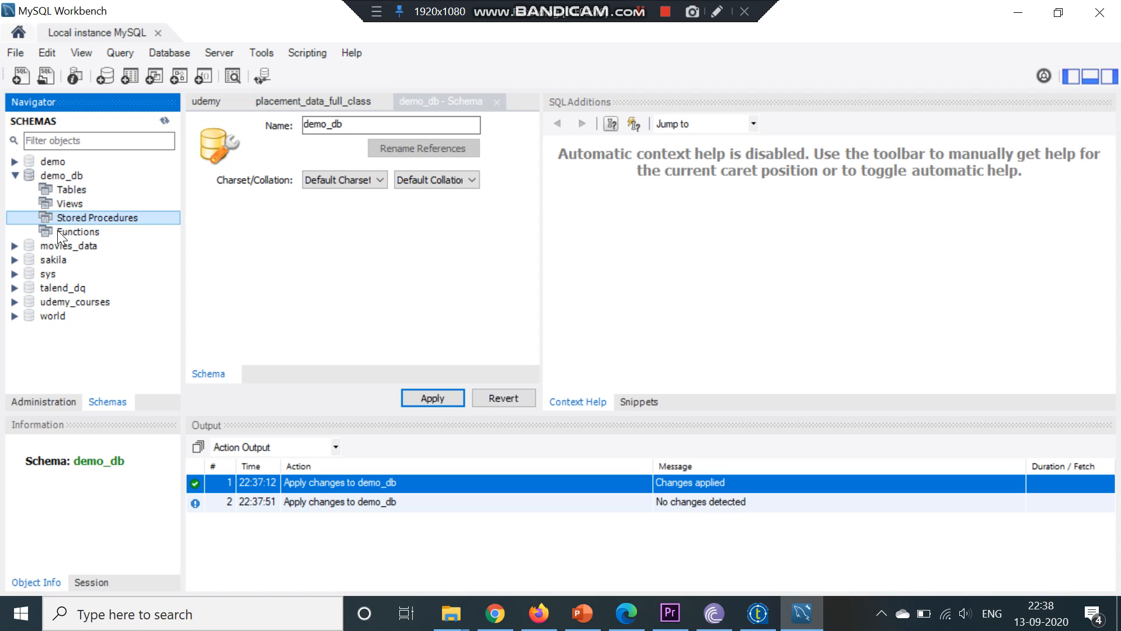
click(59, 232)
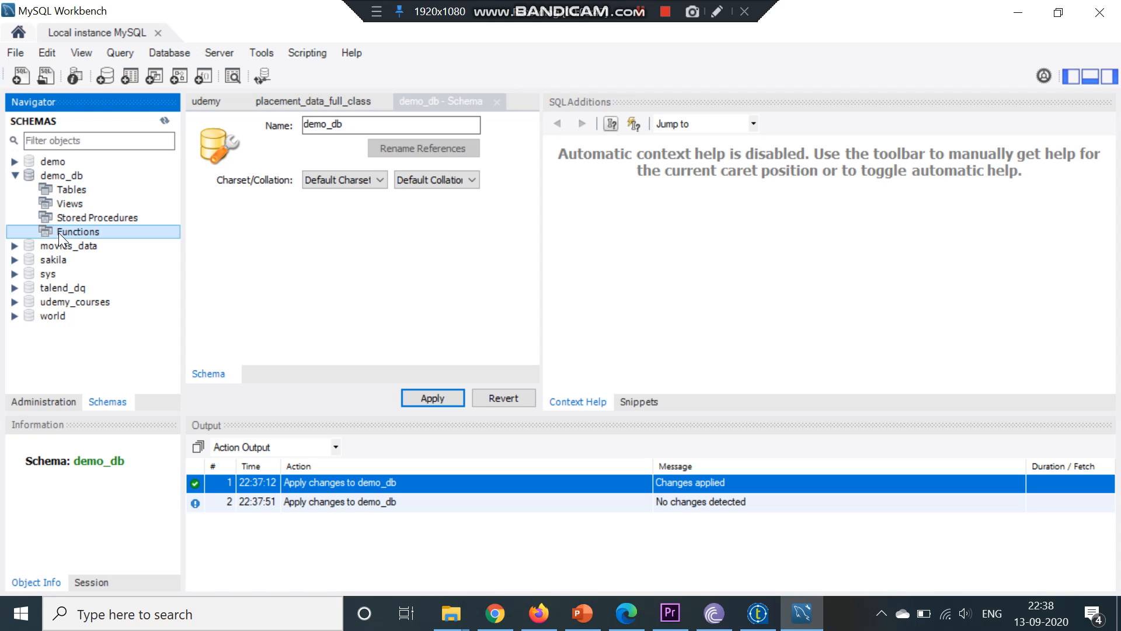
click(65, 193)
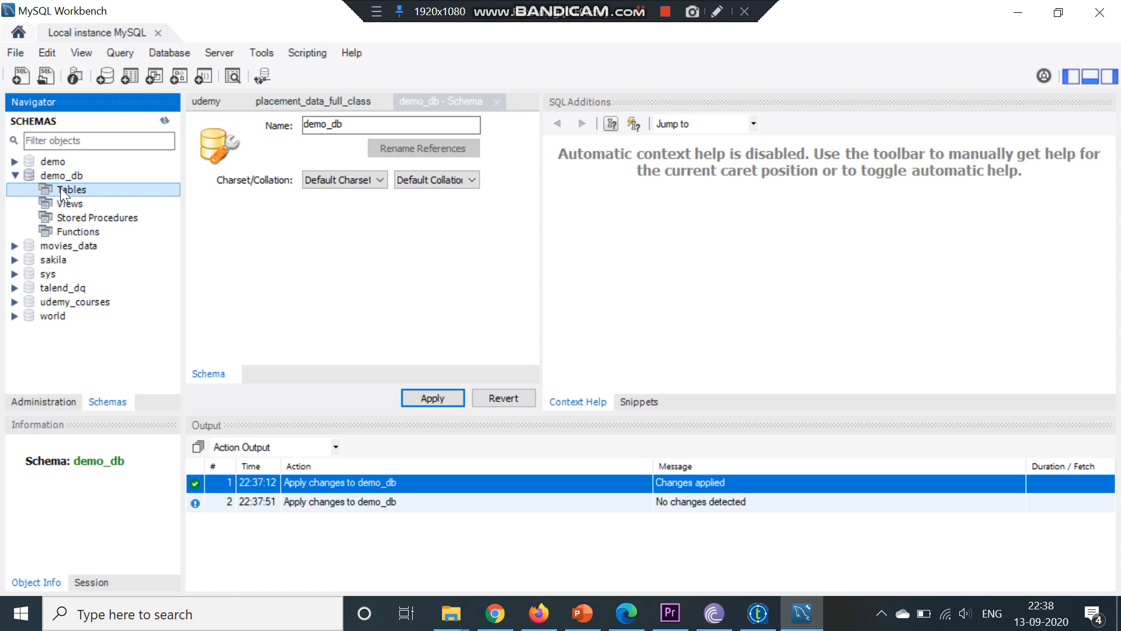
Start the Table Data Import Wizard on demo_db's tables and choose D:\Excel files\datasets udemy_courses.csv as the file
right_click(62, 191)
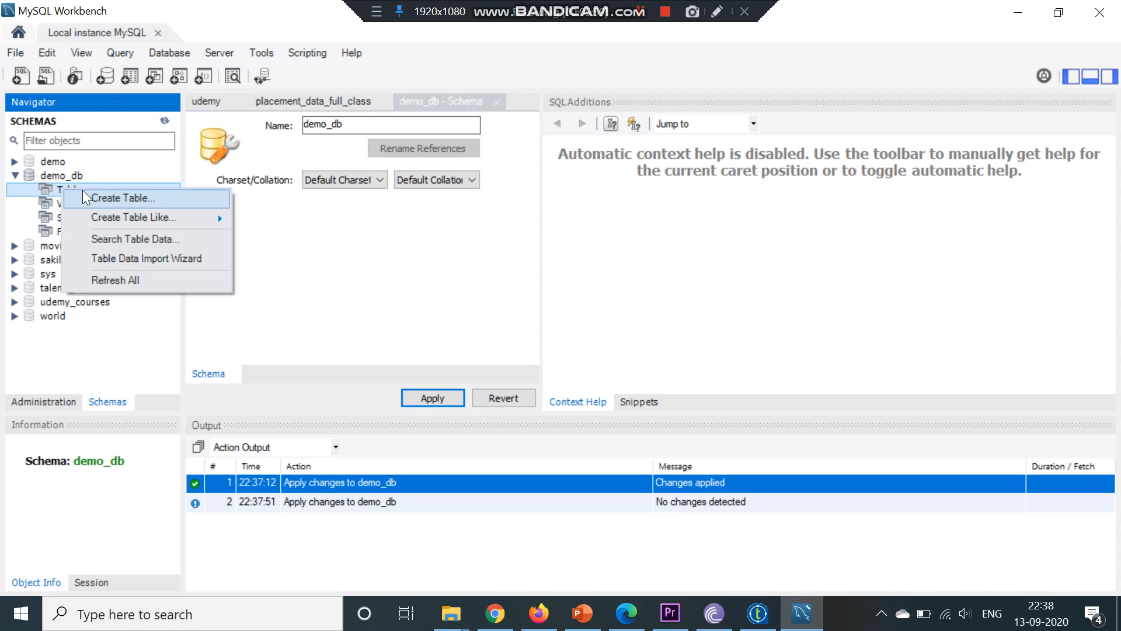
click(121, 261)
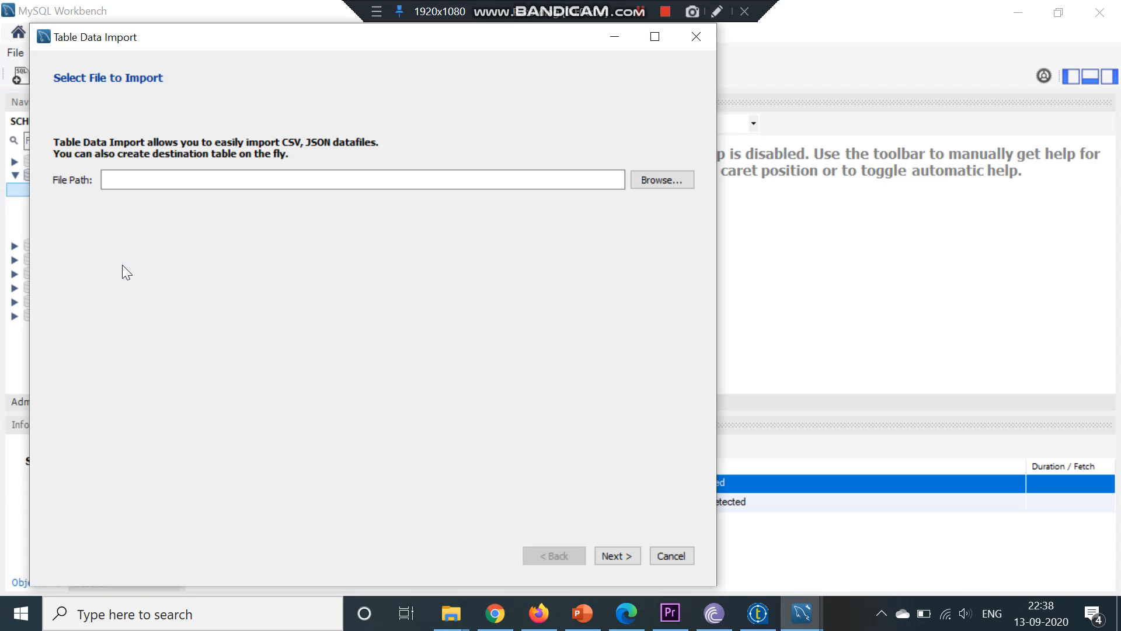
click(657, 181)
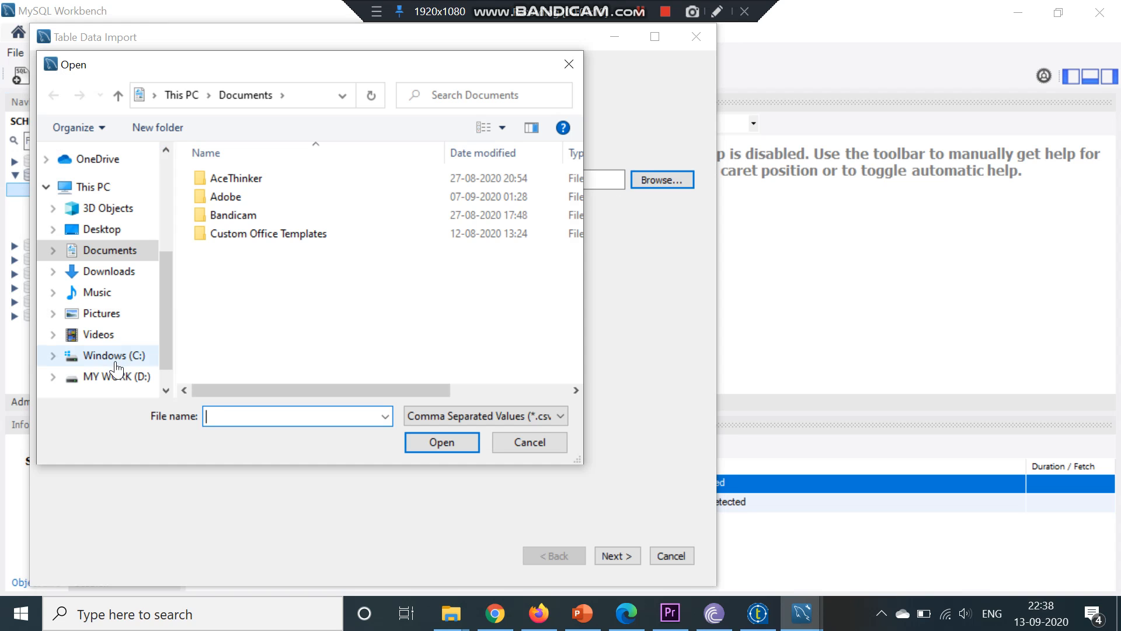
click(117, 376)
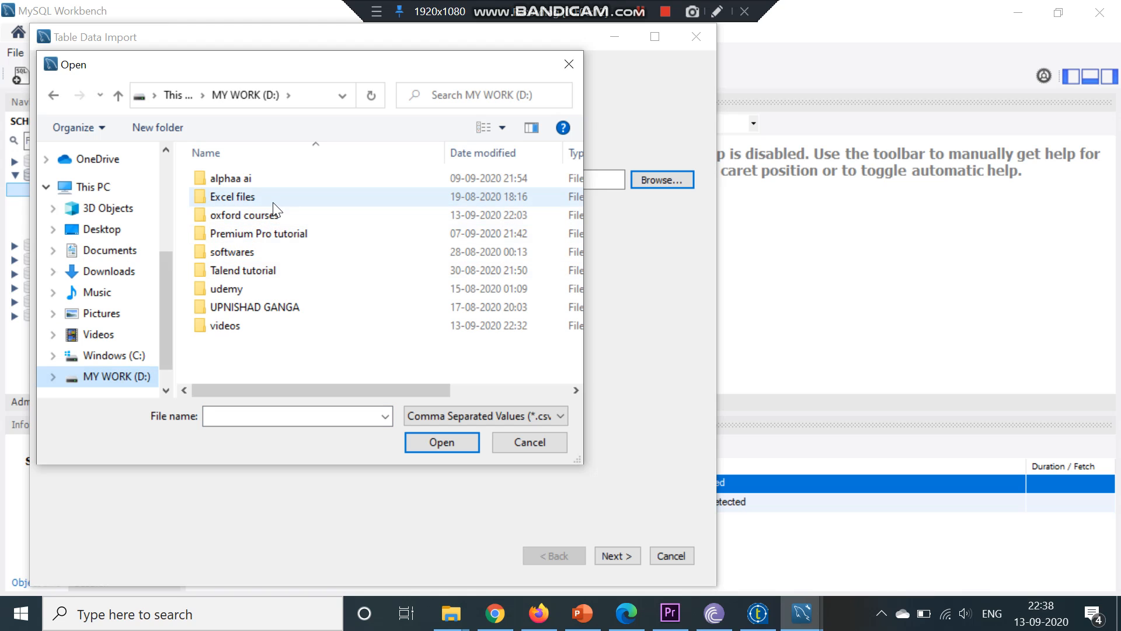
double_click(272, 202)
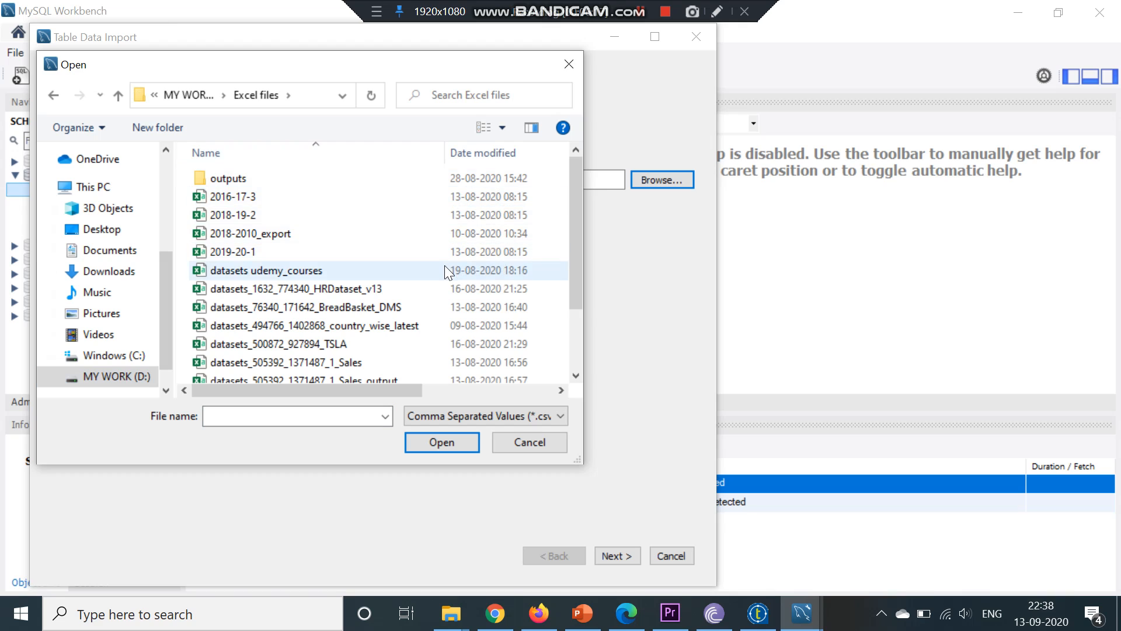
click(445, 269)
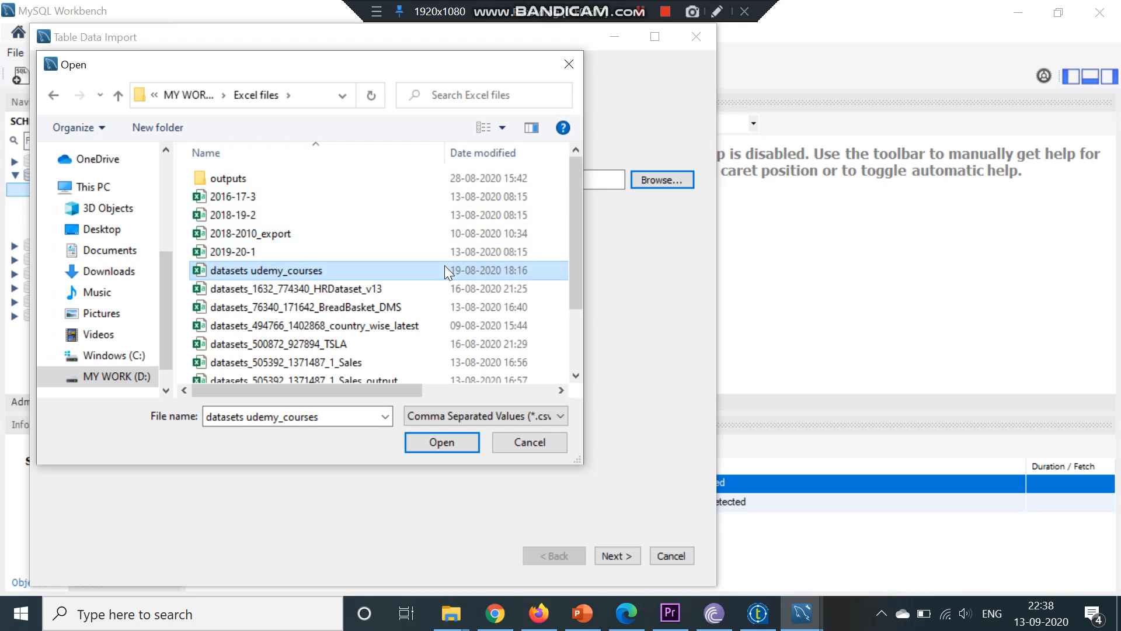
click(442, 442)
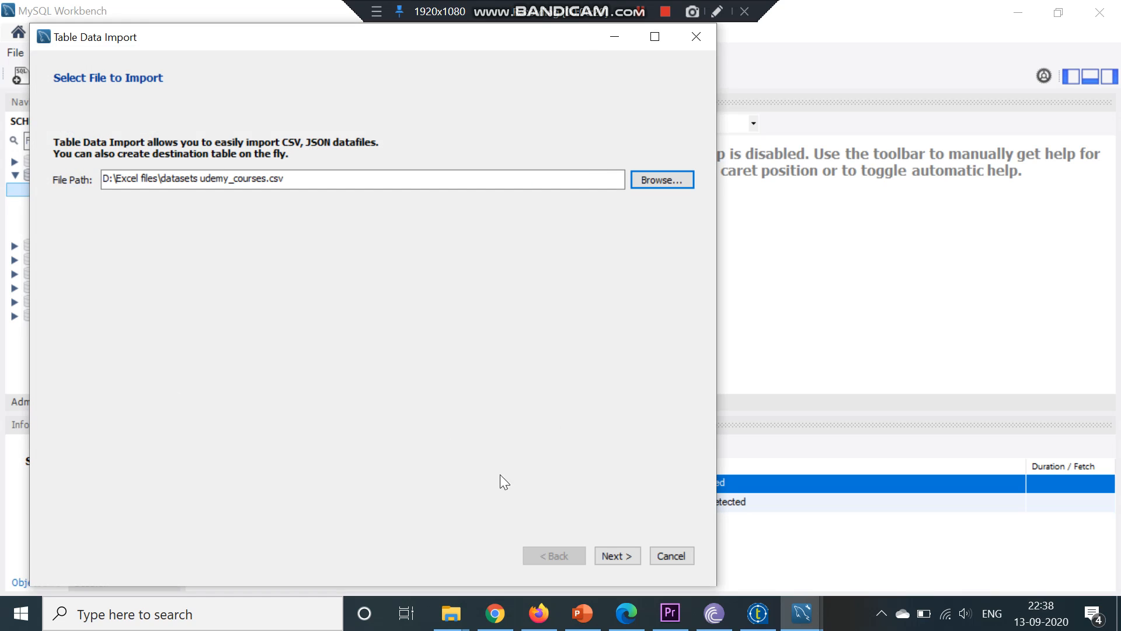
click(611, 557)
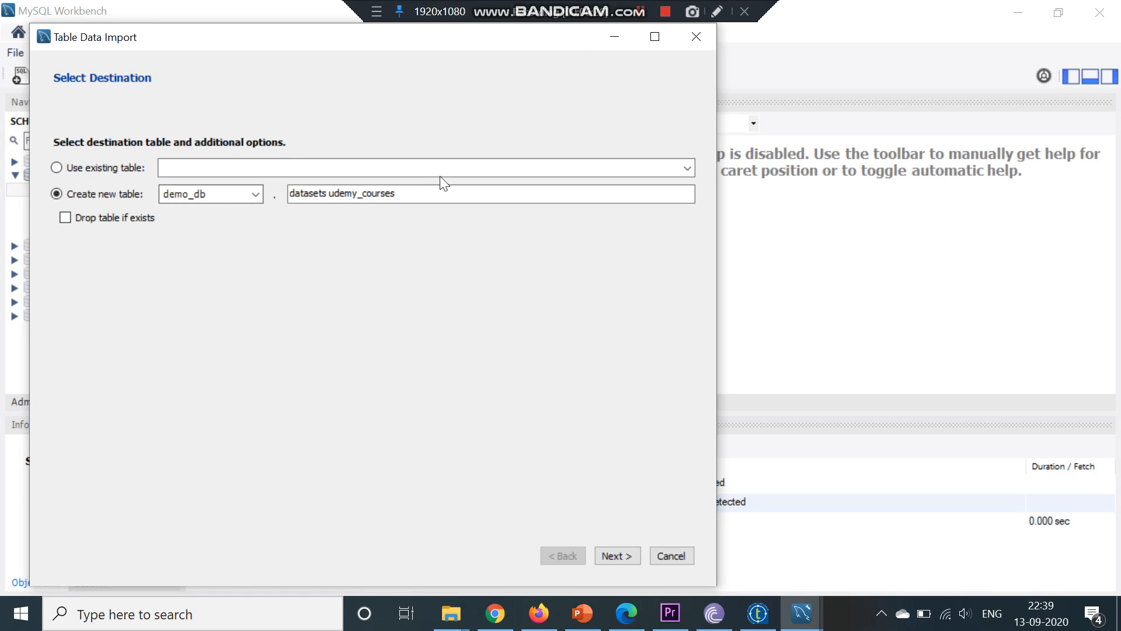
Set the import destination to a new demo_db table named datasets udemy_courses and continue
click(689, 169)
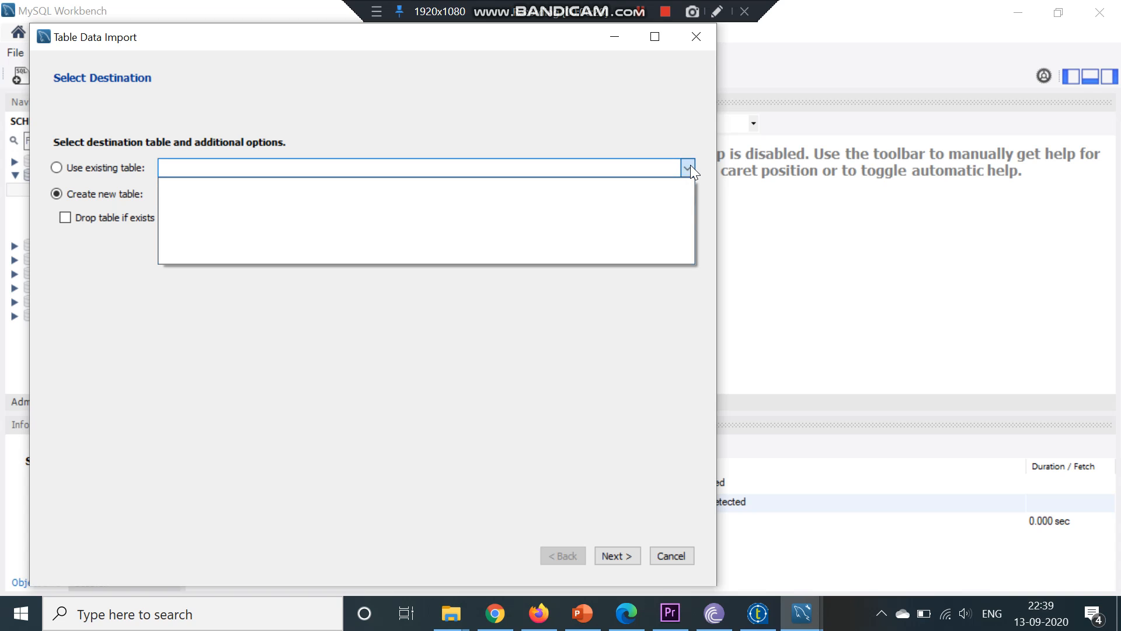
click(58, 169)
click(58, 168)
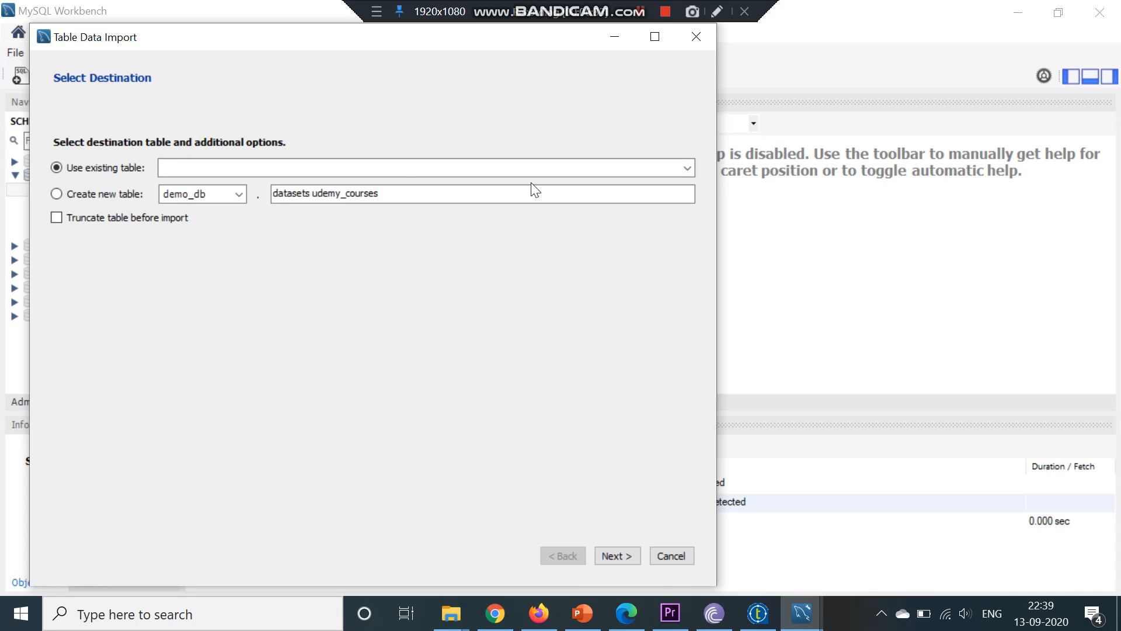
click(689, 167)
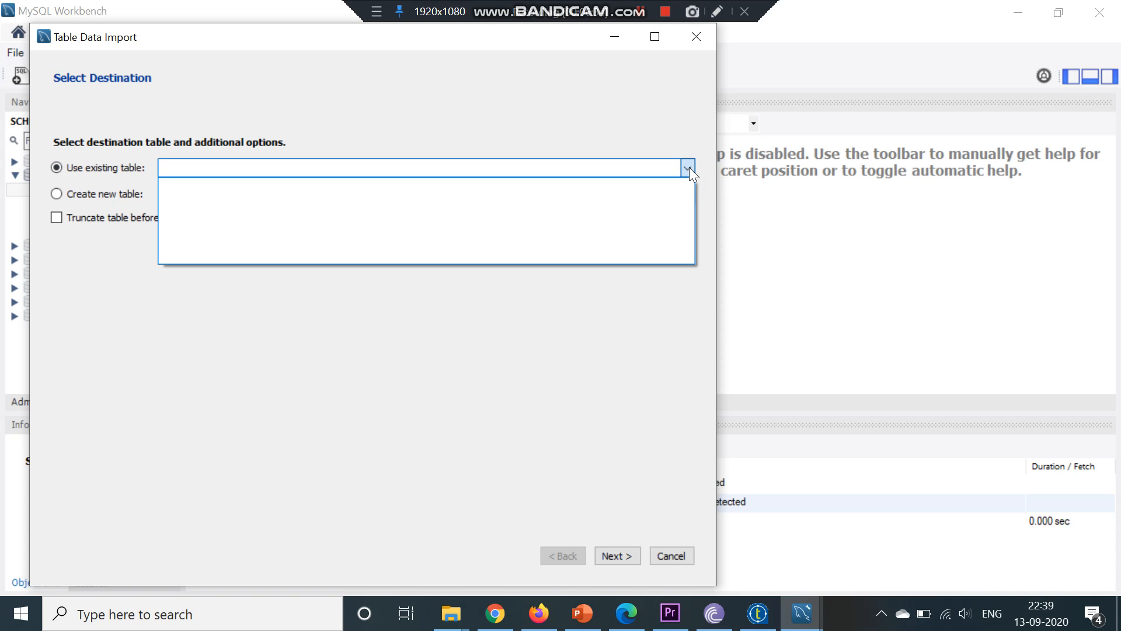
click(689, 167)
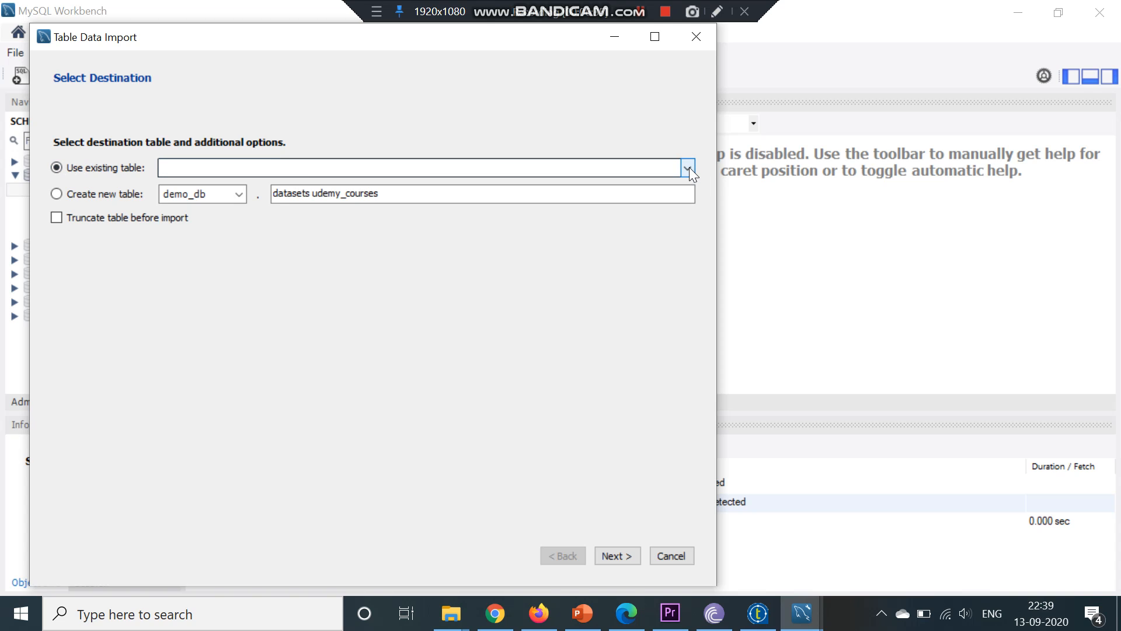
click(57, 195)
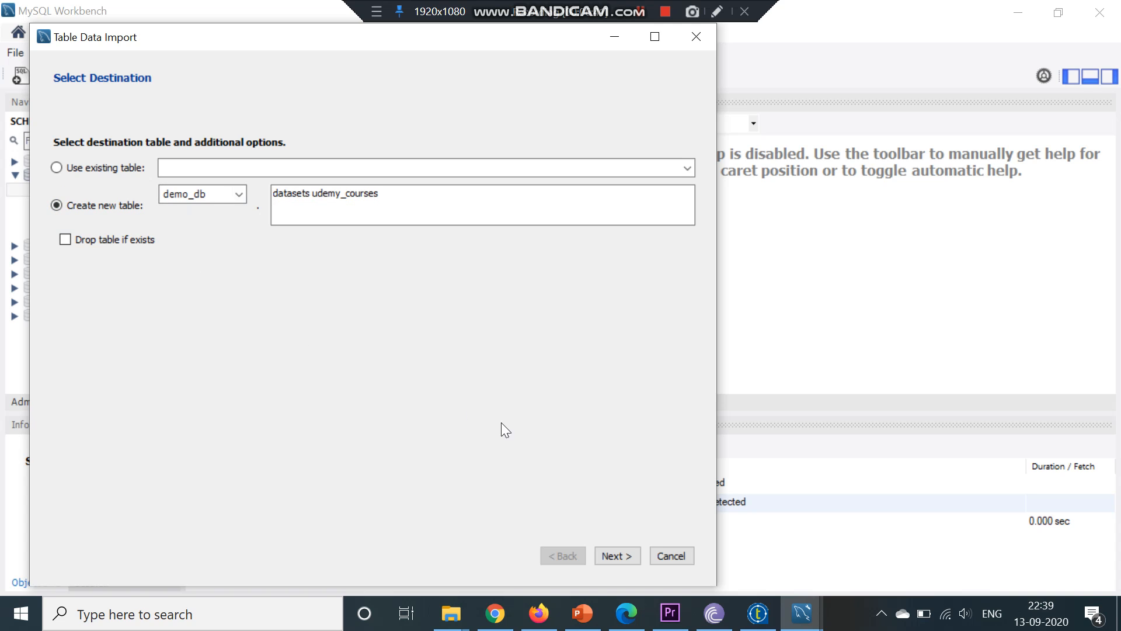
click(622, 555)
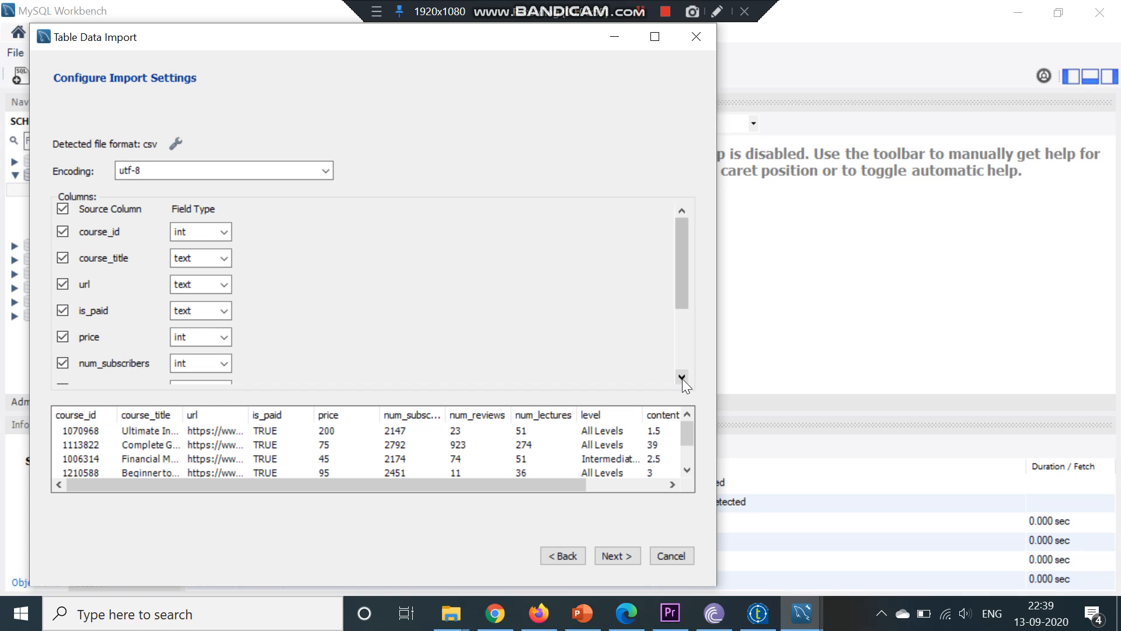
Scroll through the preview rows of the CSV data in the import settings
click(688, 471)
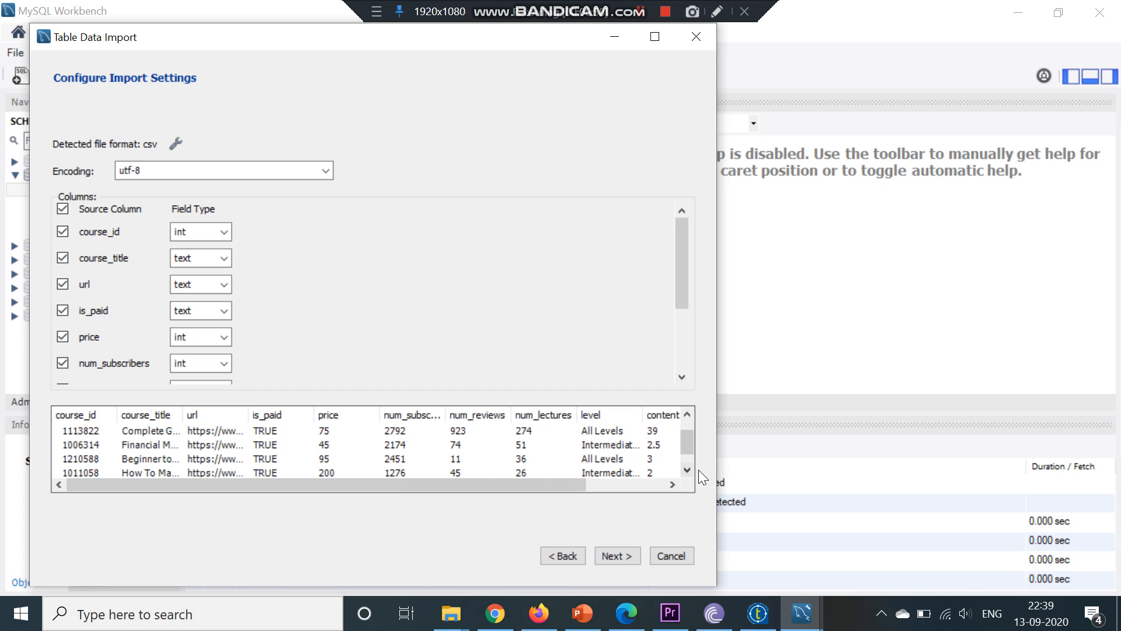
click(690, 466)
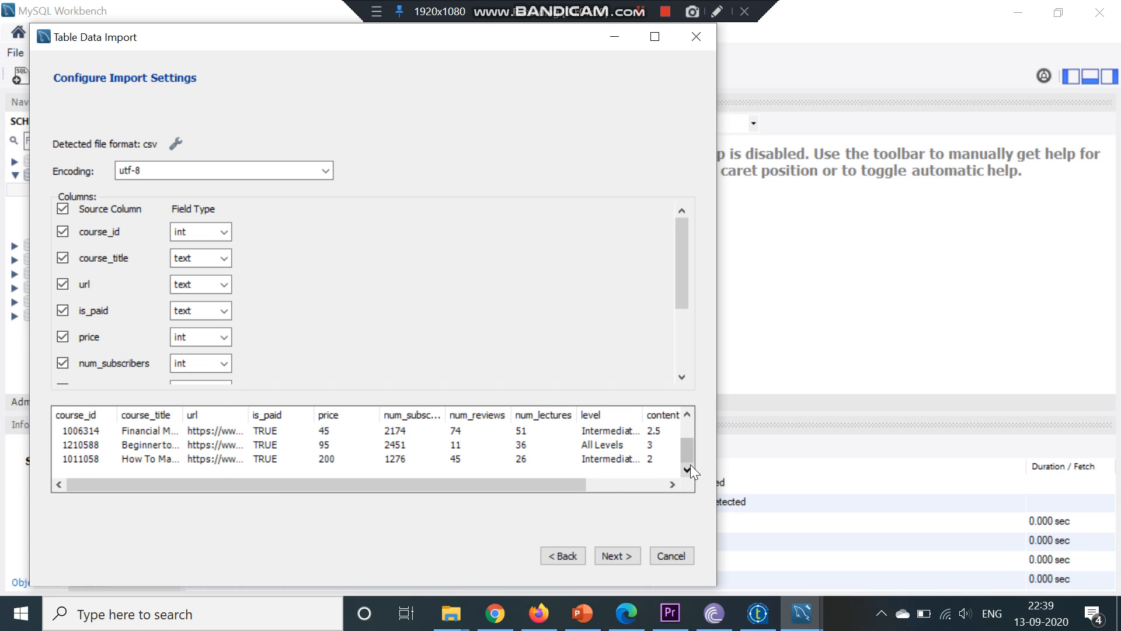
click(689, 411)
click(688, 412)
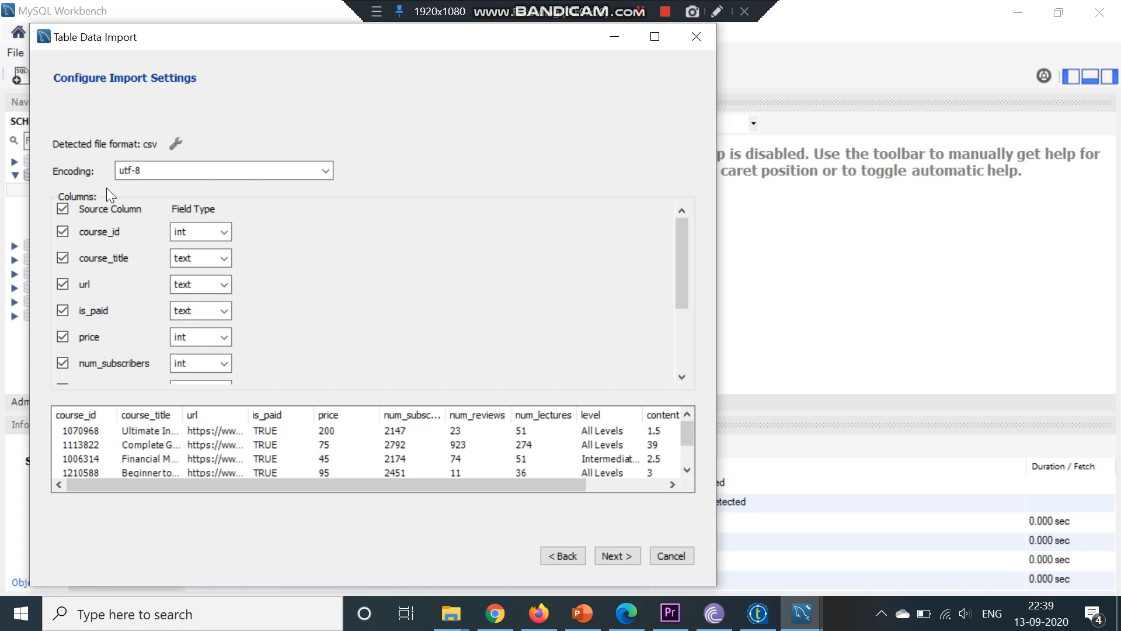
click(328, 170)
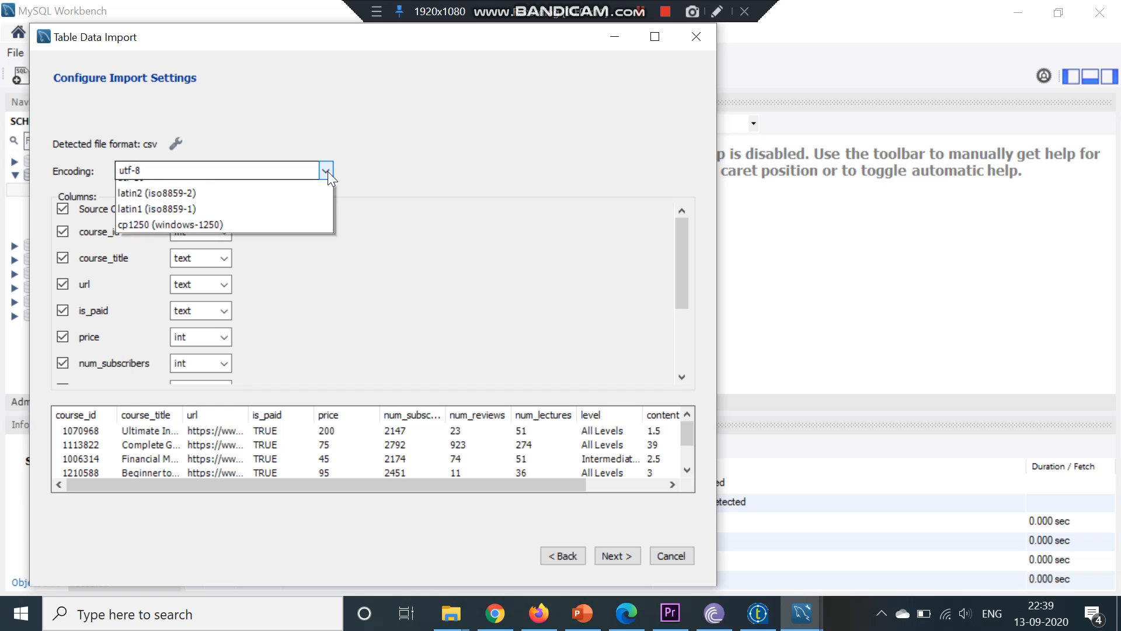
click(313, 202)
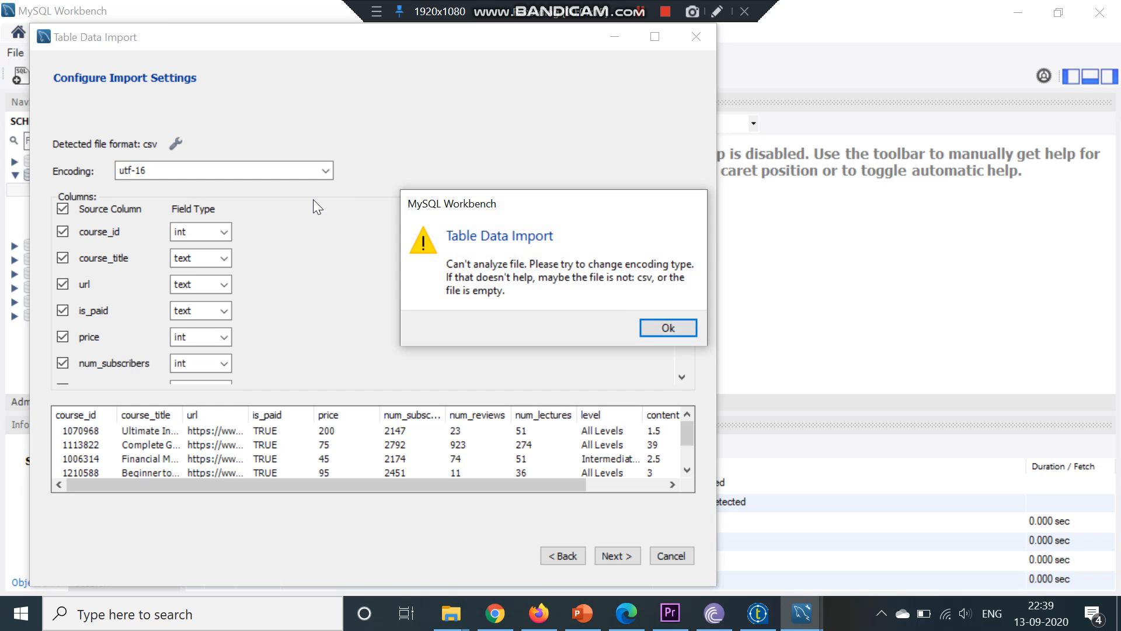
click(665, 330)
click(324, 172)
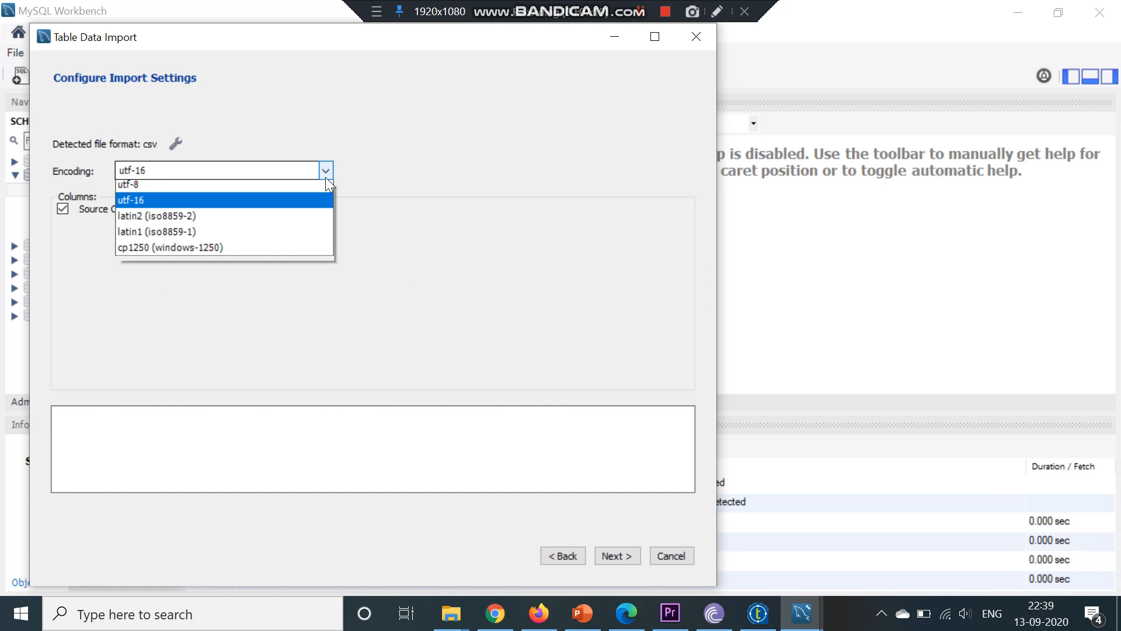
click(284, 187)
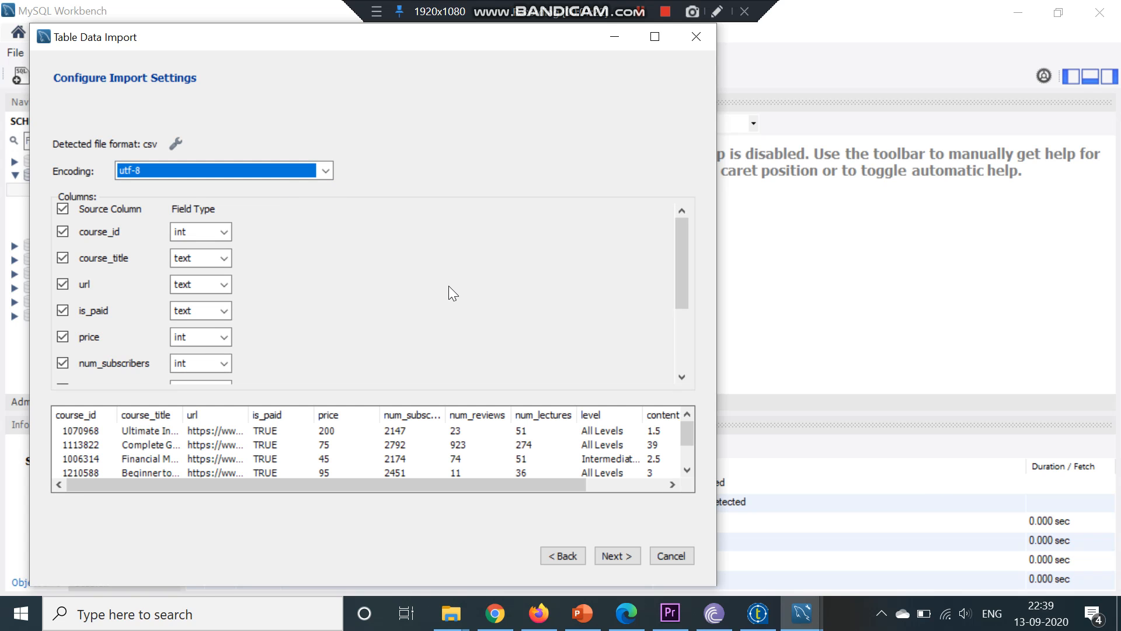
Accept the import settings with utf-8 encoding, execute the import and finish the wizard
click(611, 556)
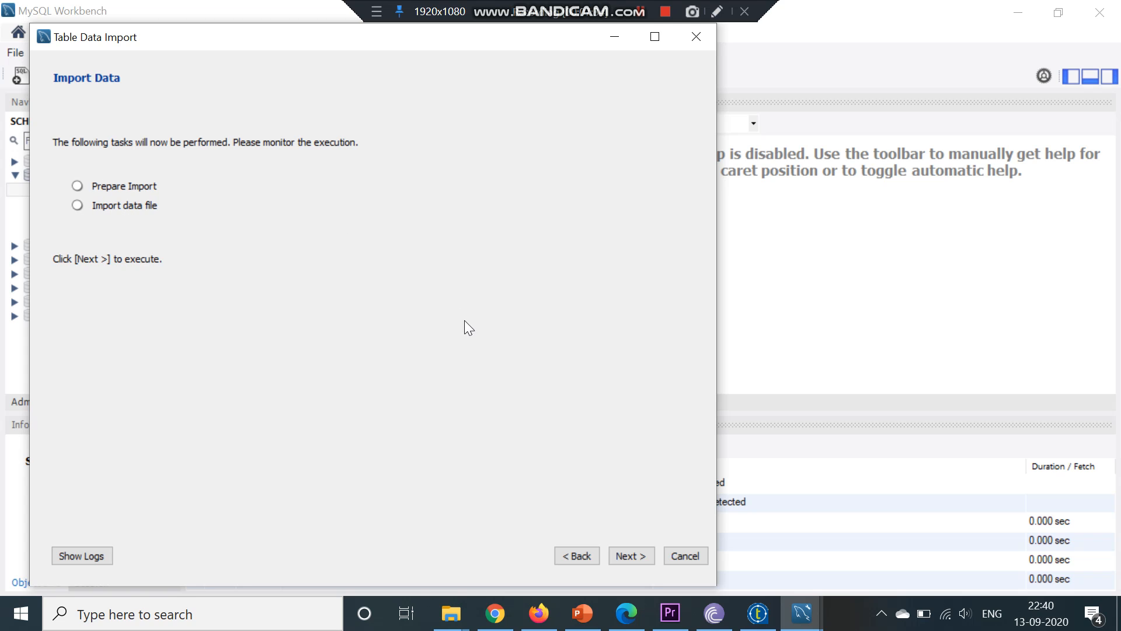
click(648, 551)
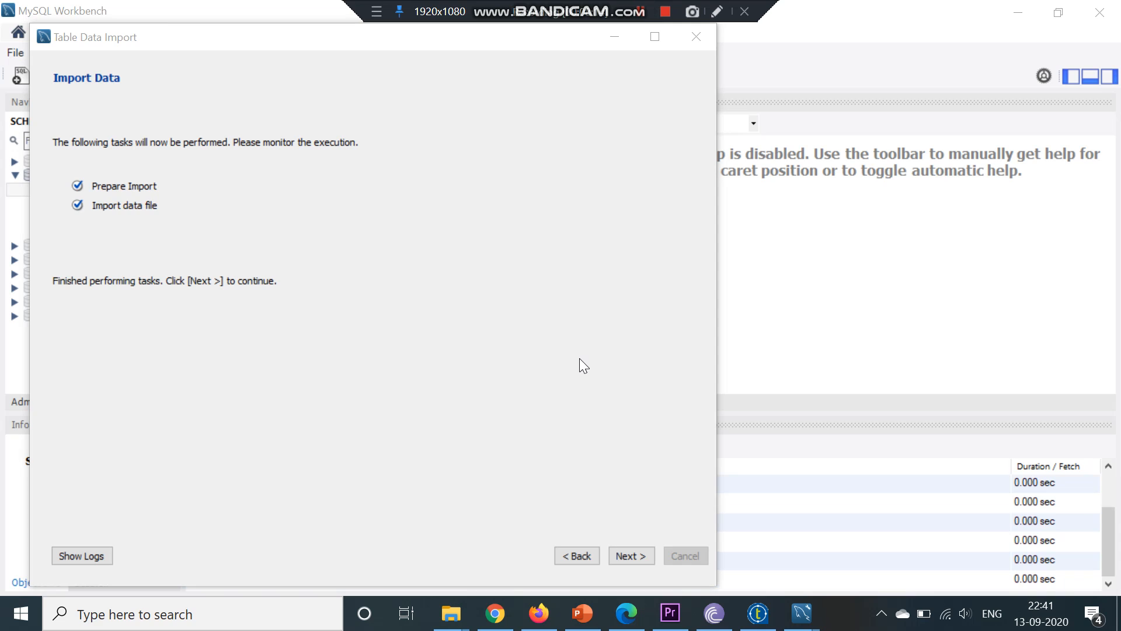
click(642, 556)
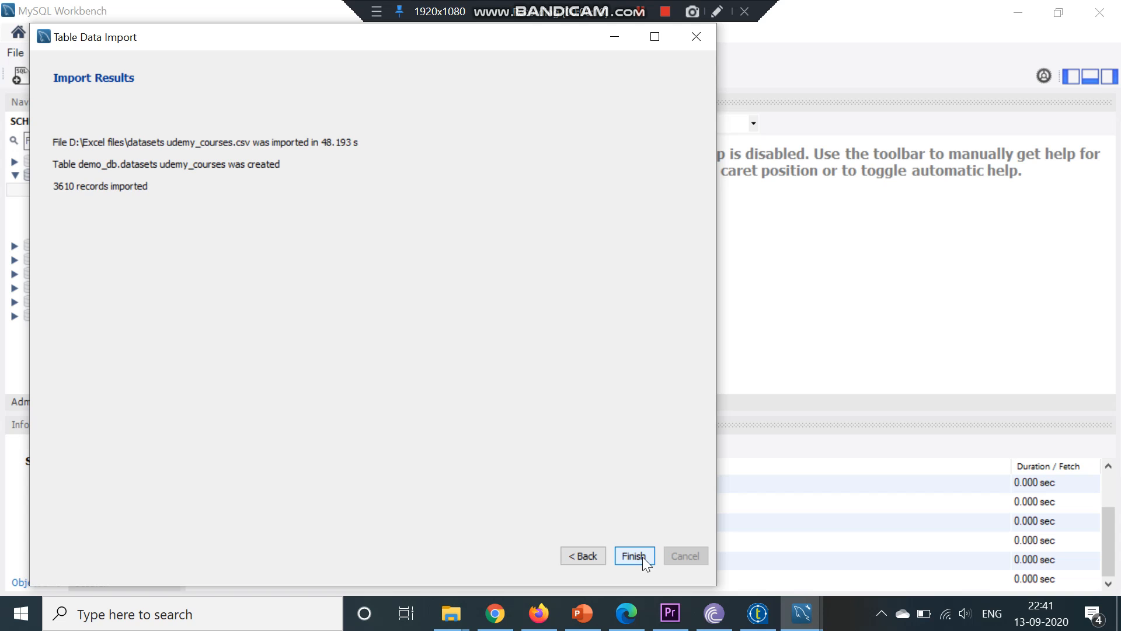
click(634, 555)
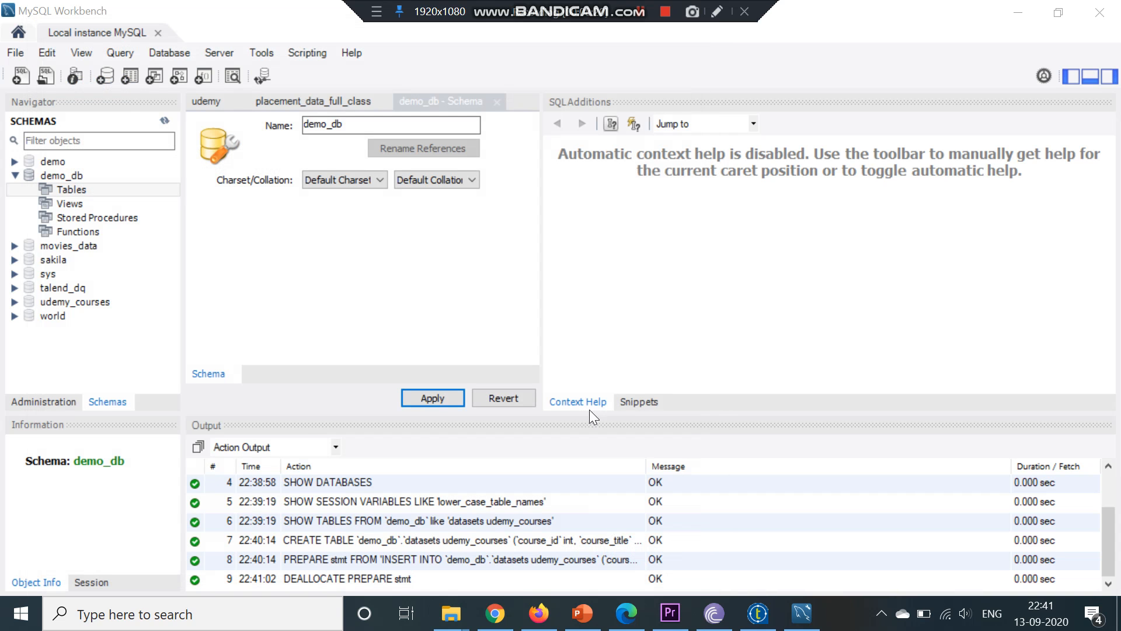
Close the demo_db schema tab and refresh all objects under demo_db's Tables folder
click(498, 102)
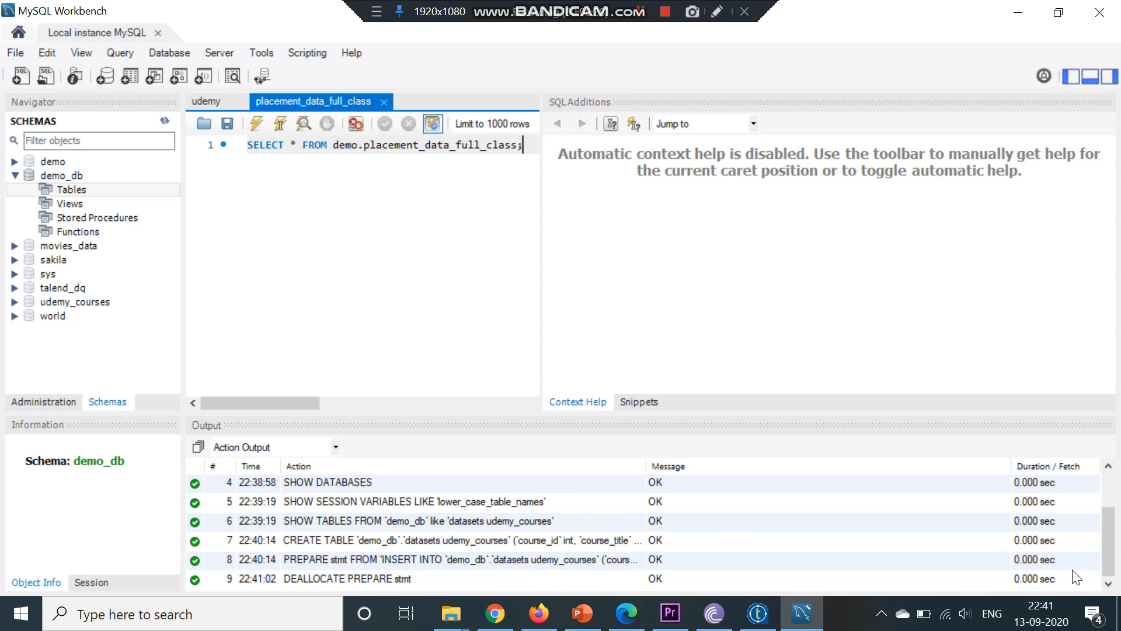
scroll(1111, 564, up, 1)
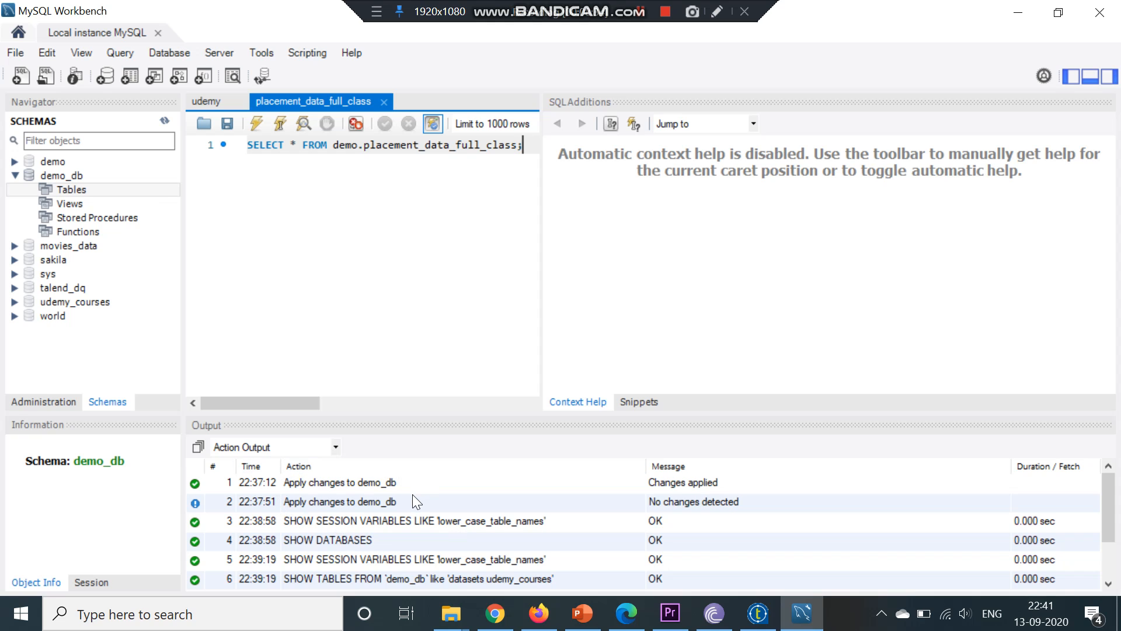
right_click(62, 187)
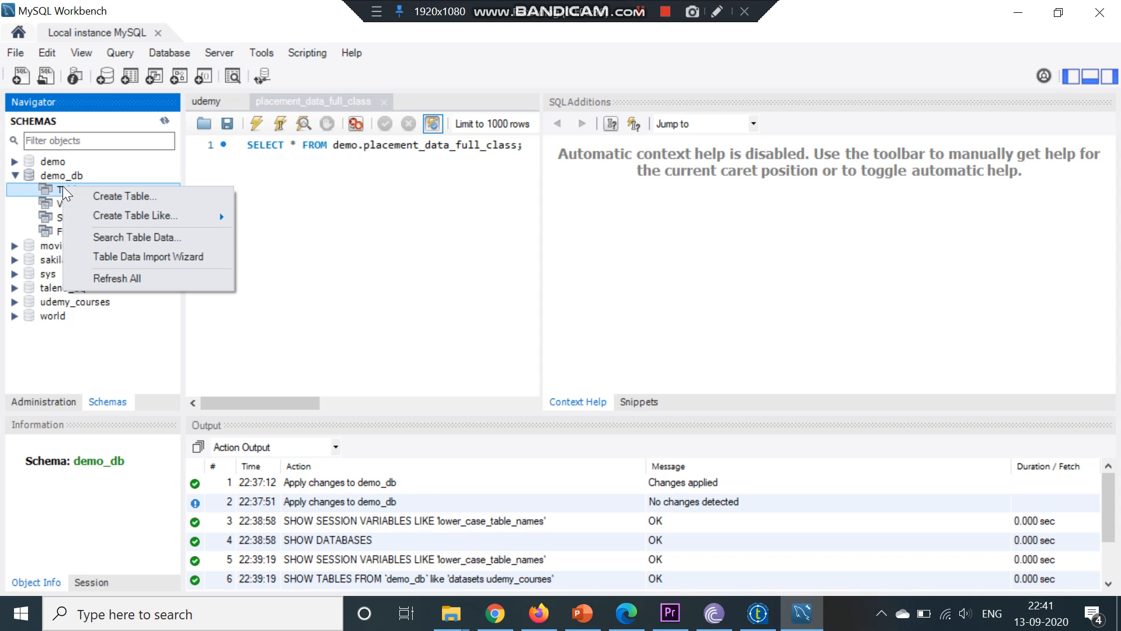
click(103, 279)
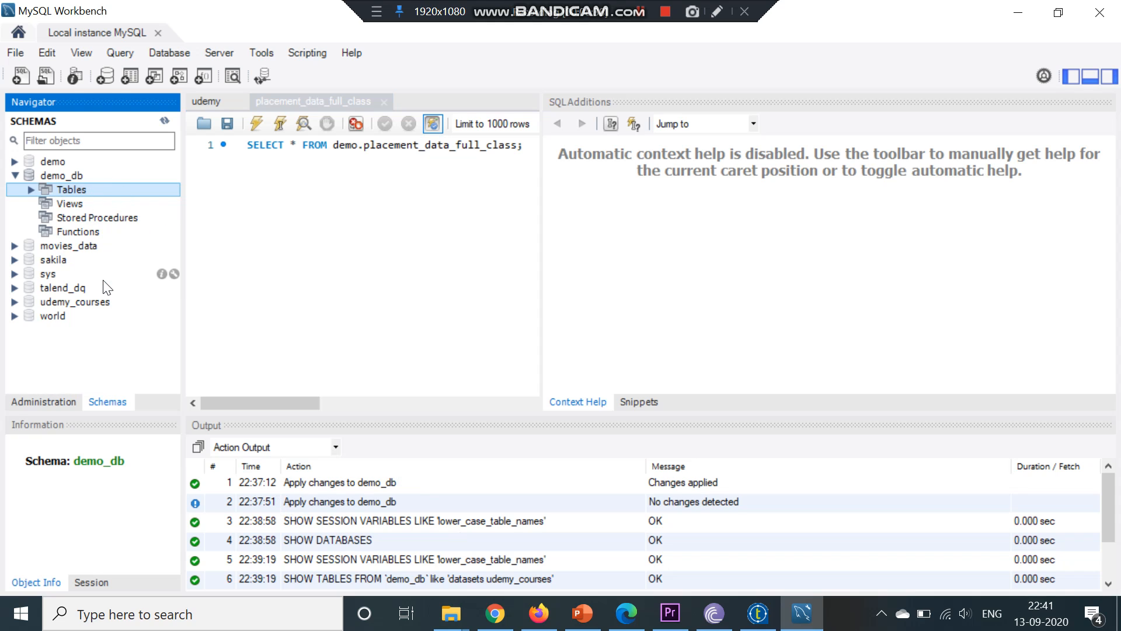
Expand demo_db's Tables folder and examine the datasets udemy_courses table's columns and subfolders
click(30, 189)
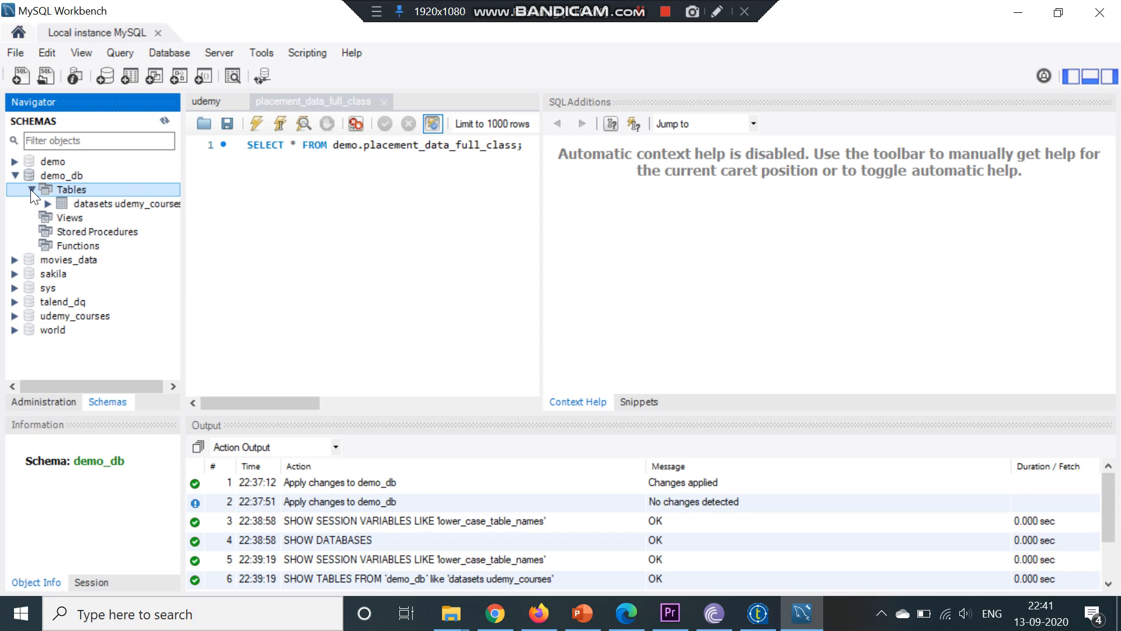
click(58, 203)
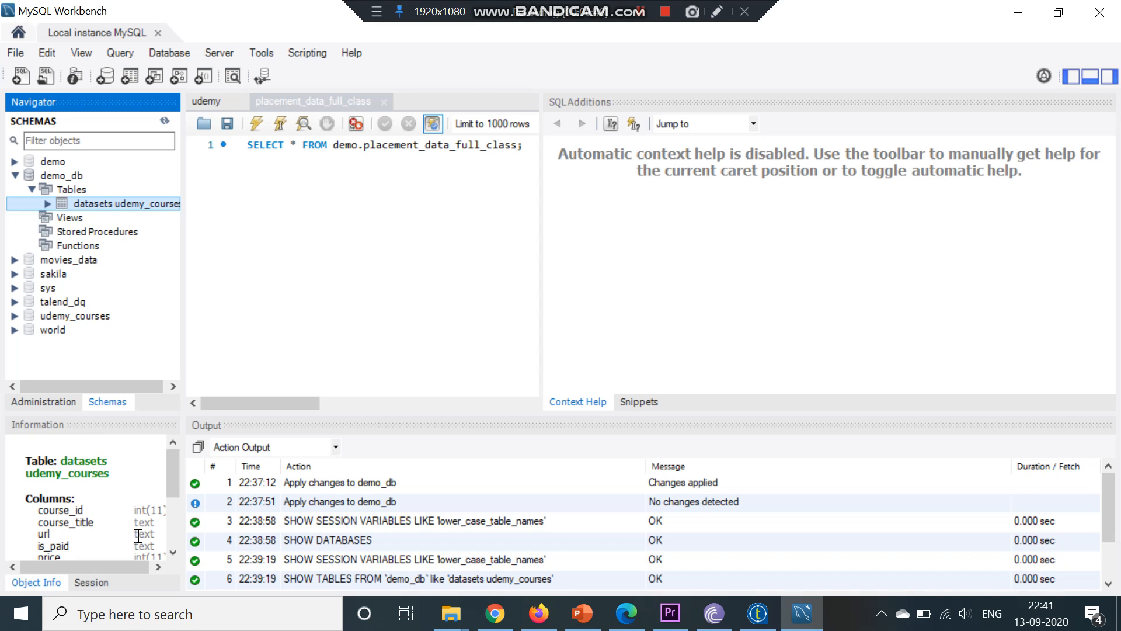
scroll(171, 537, down, 3)
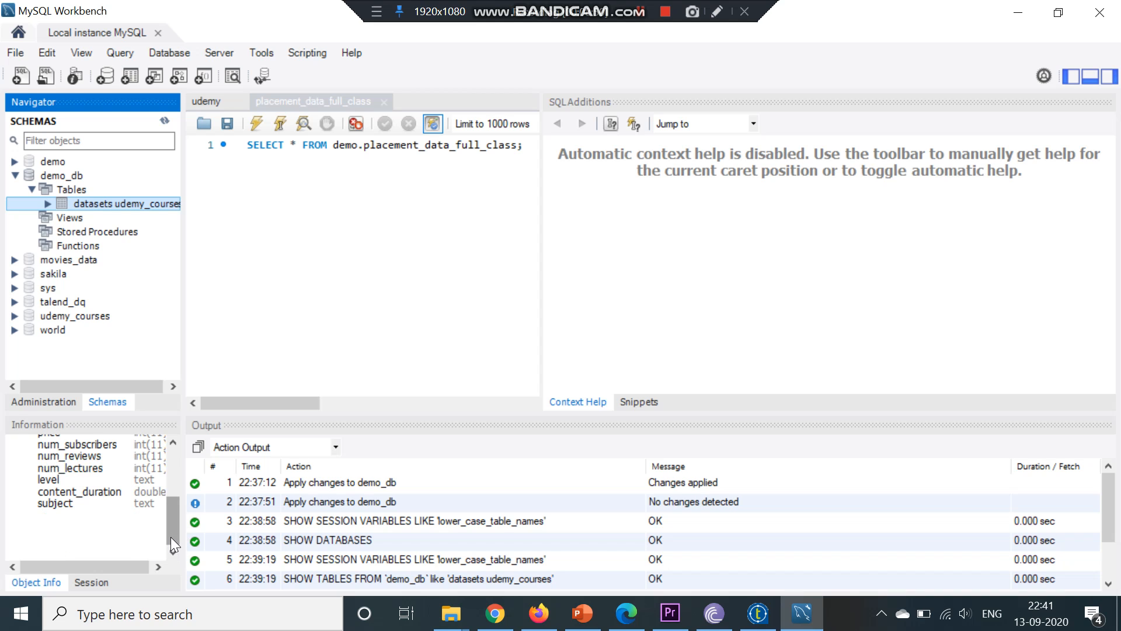
scroll(172, 449, up, 3)
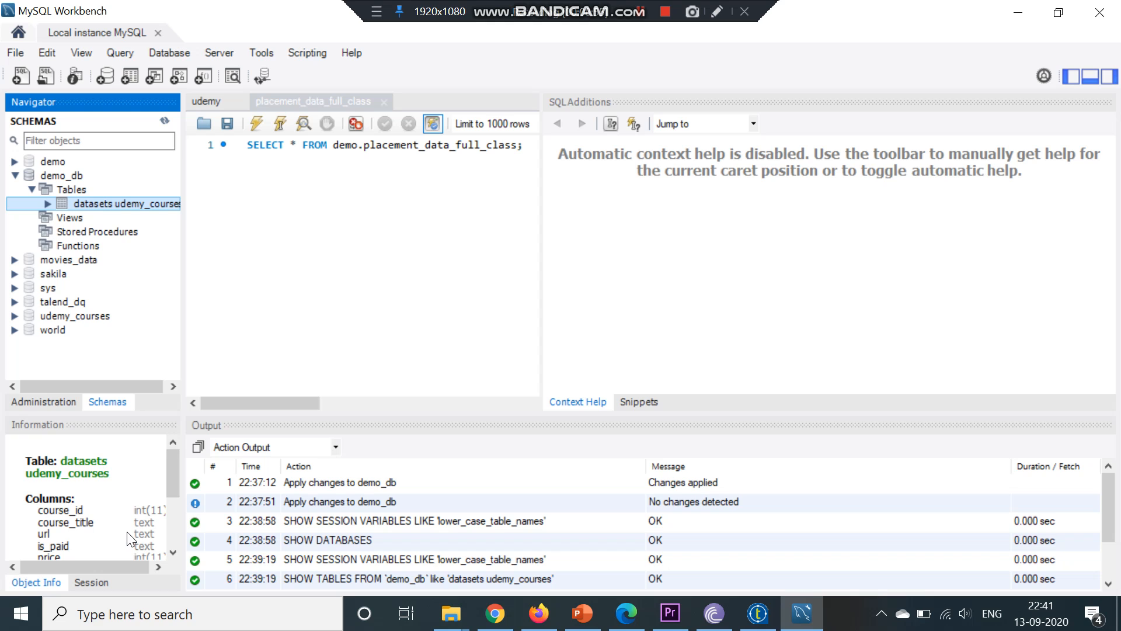
scroll(170, 542, down, 3)
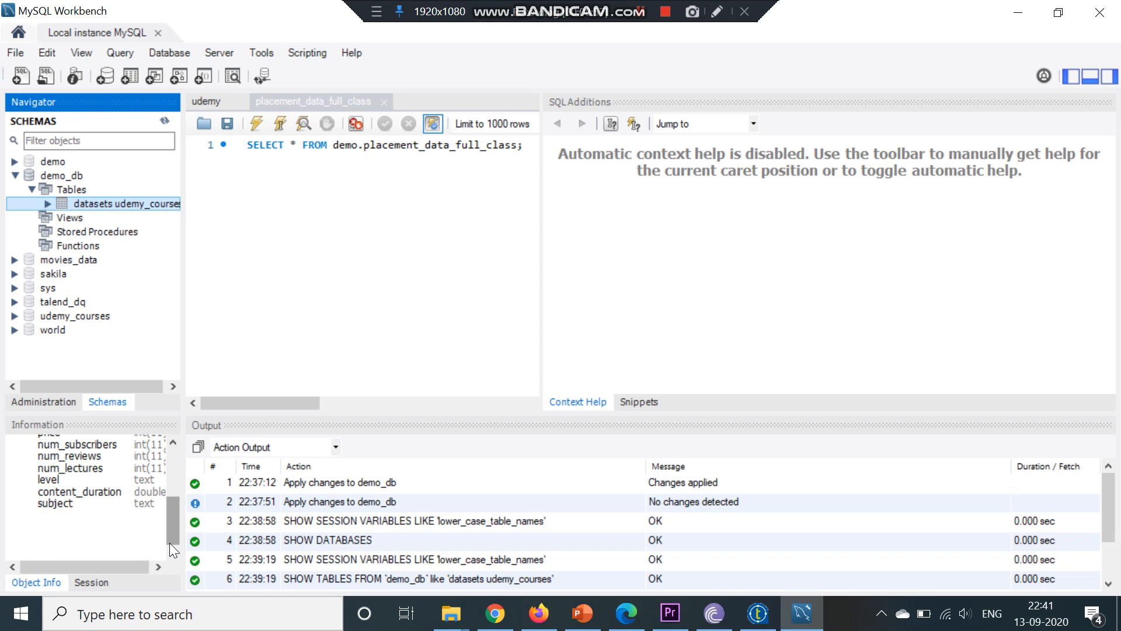
scroll(174, 453, up, 3)
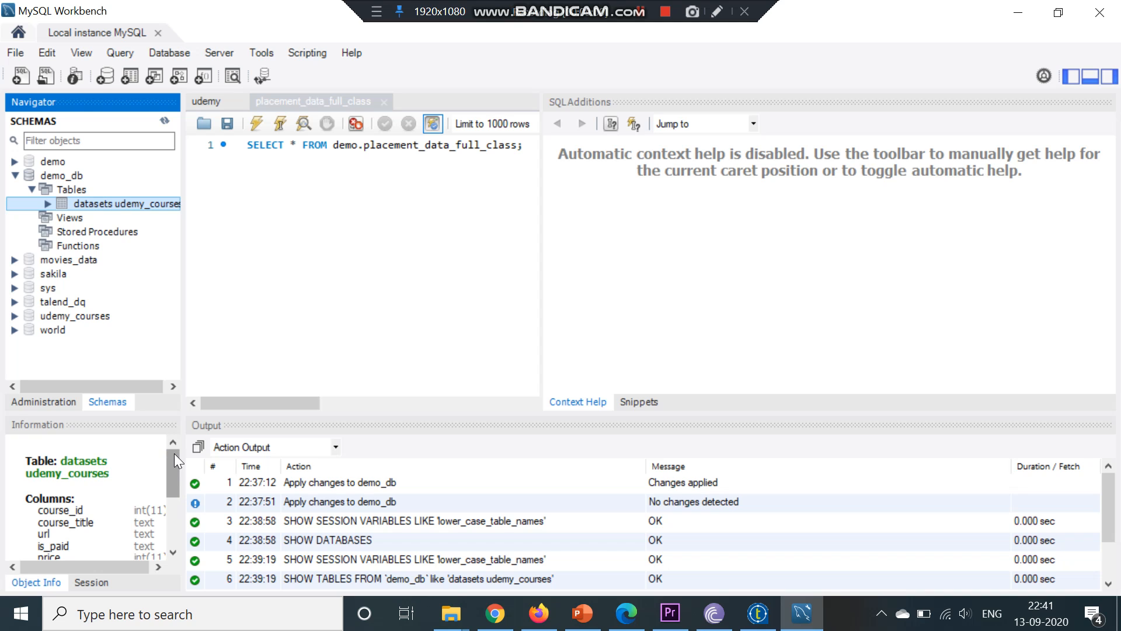
click(46, 202)
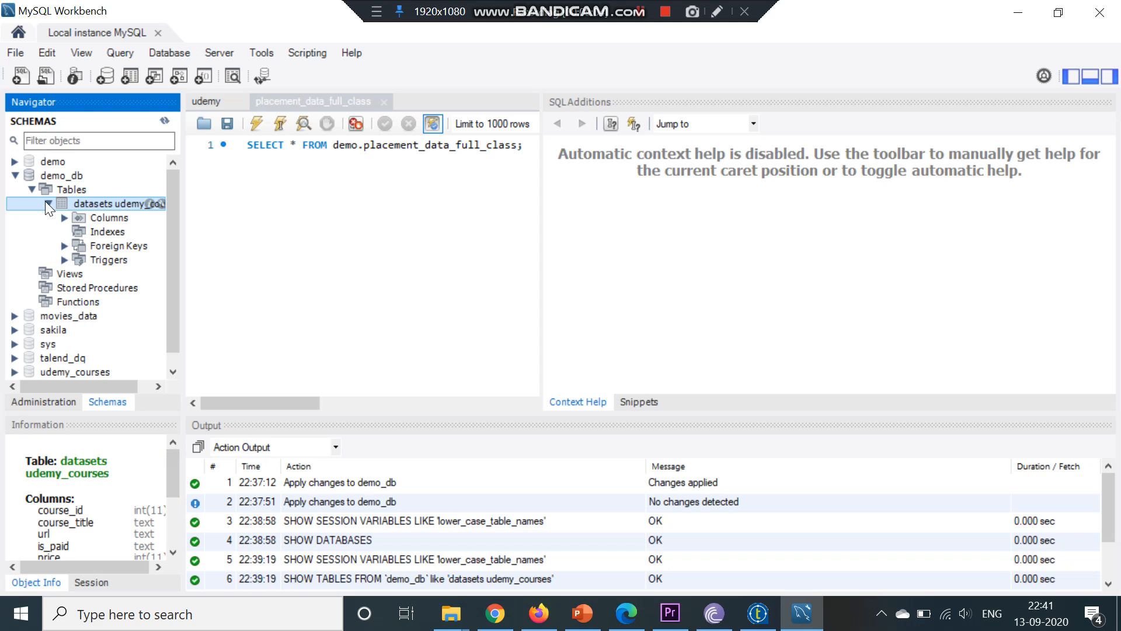
click(50, 204)
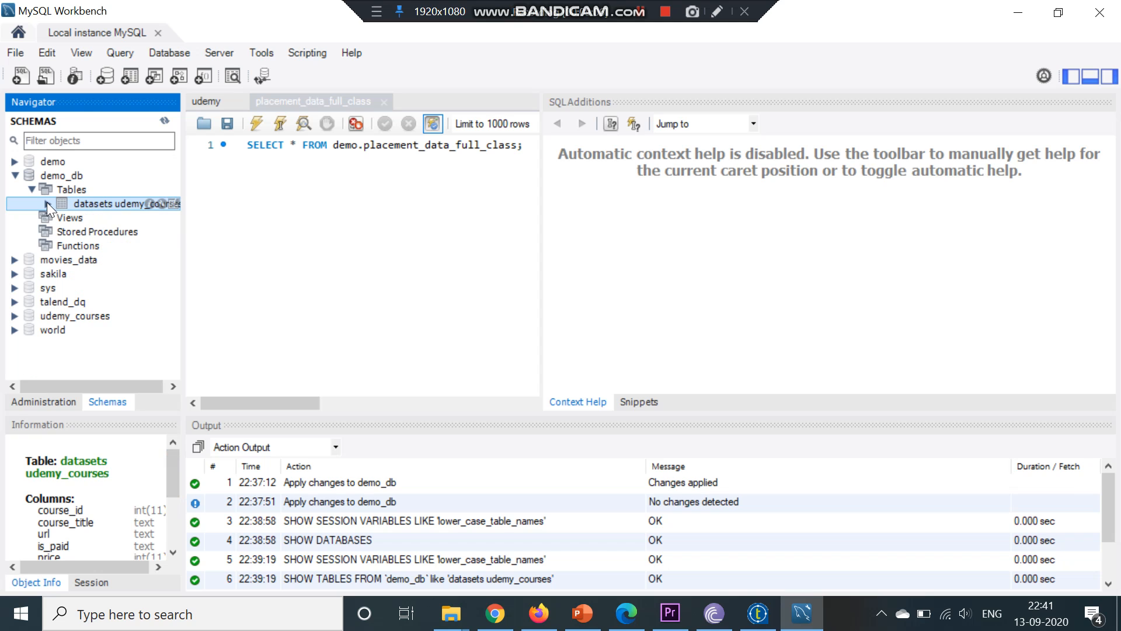
click(33, 189)
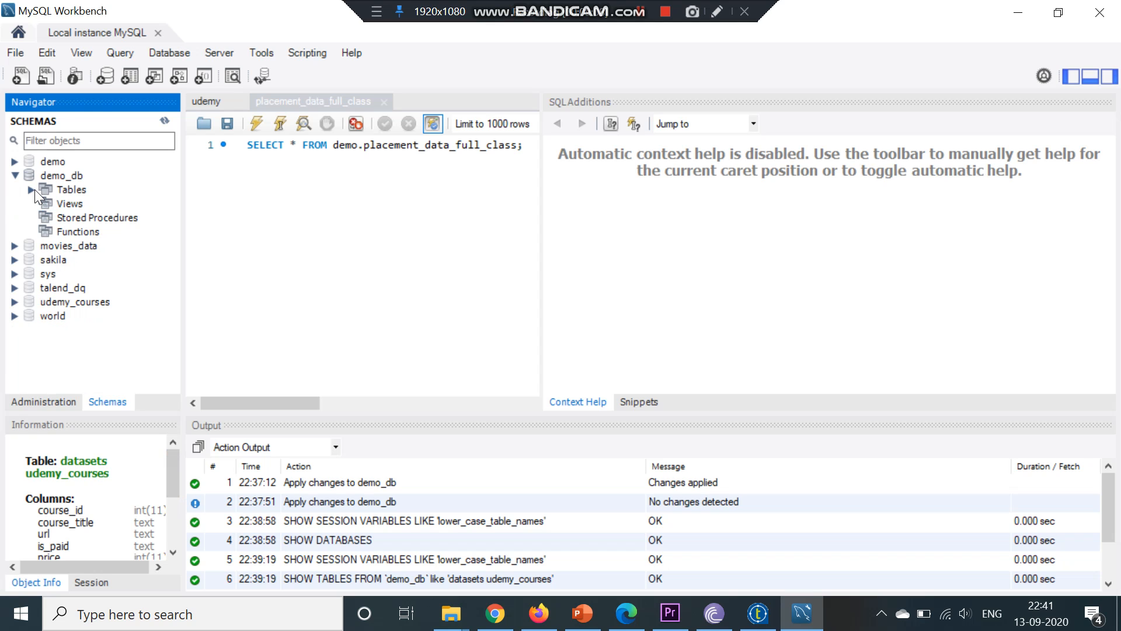